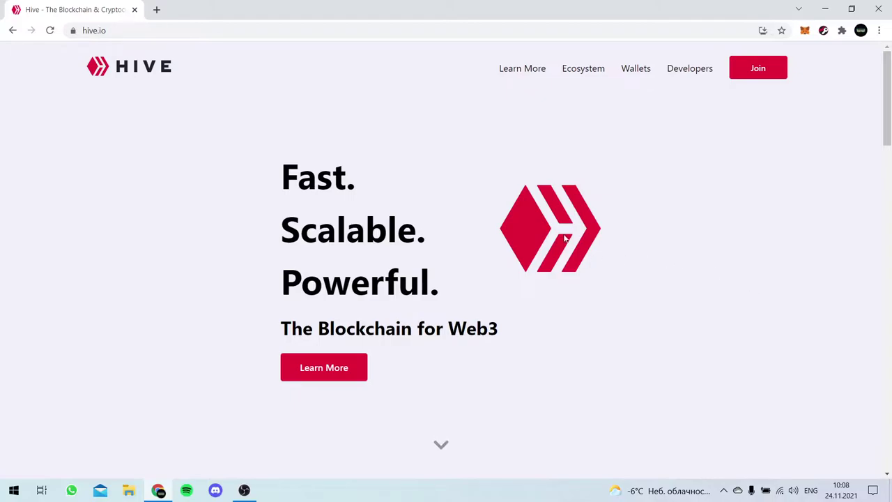
# - Open signup.hive.io in a new tab from the Join button on hive.io
pyautogui.scroll(-3, 613, 207)
pyautogui.scroll(3, 610, 211)
pyautogui.click(129, 31)
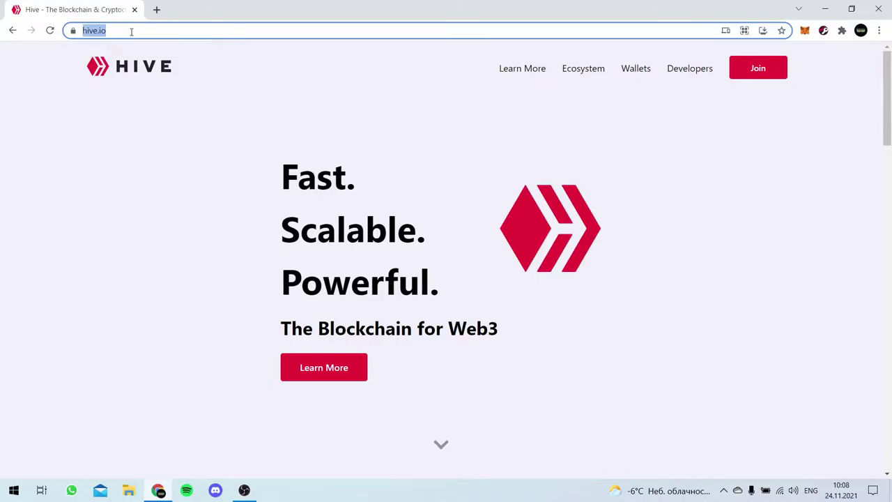
pyautogui.click(788, 164)
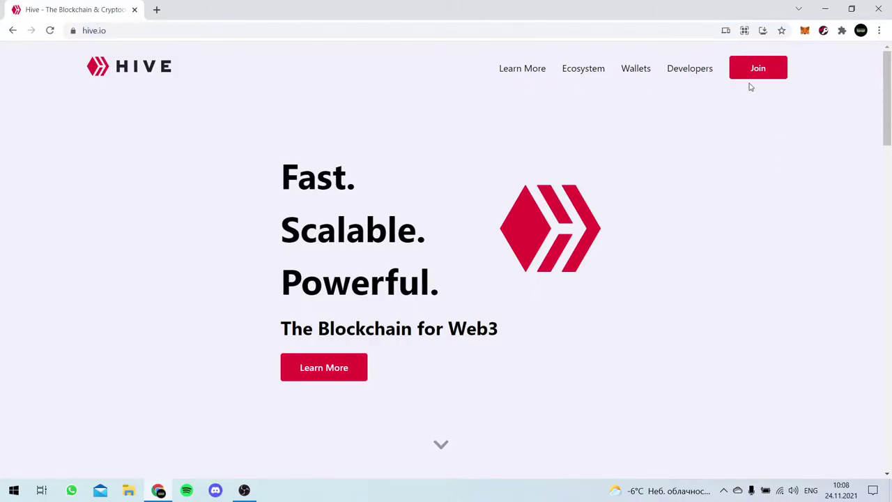
pyautogui.click(750, 73)
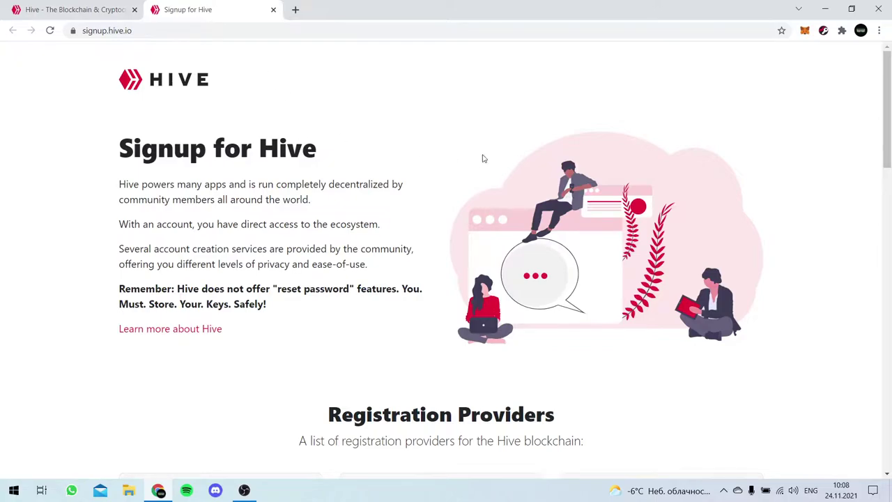
# - Scroll to the Registration Providers cards showing HiveOnboard, Ecency and 3Speak as free options
pyautogui.scroll(-4, 628, 132)
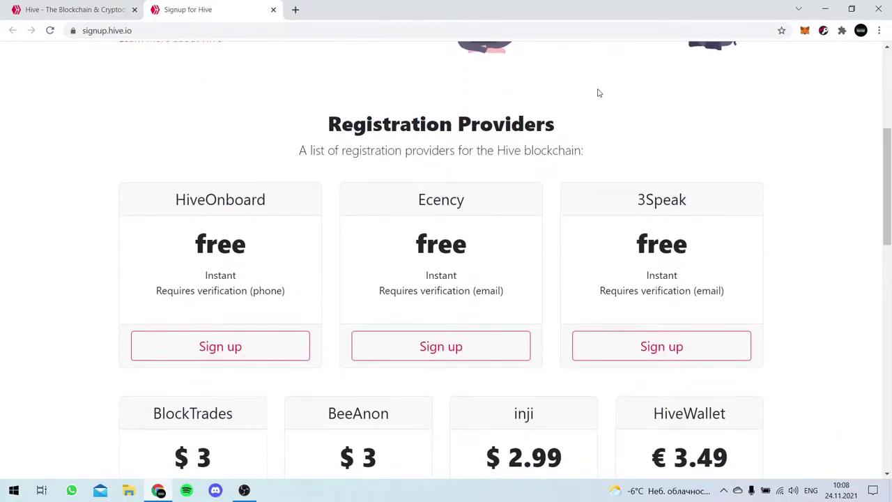
pyautogui.scroll(3, 579, 91)
pyautogui.scroll(-3, 577, 91)
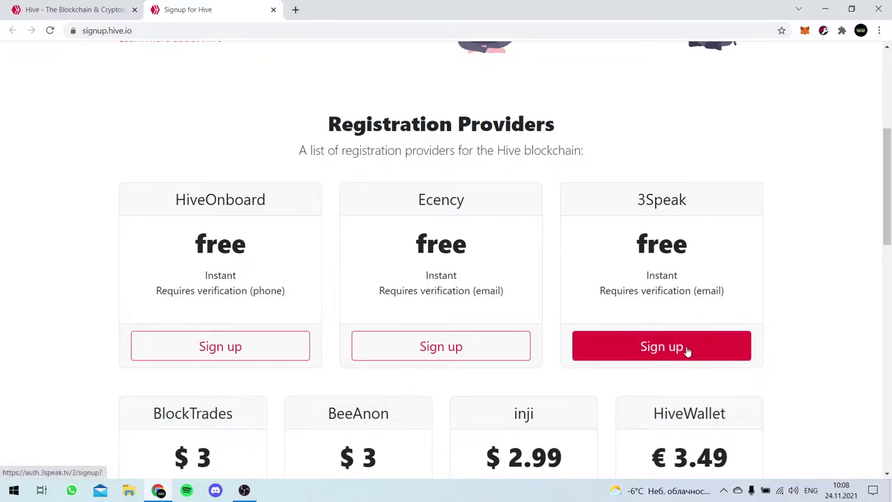
# - Open the 3Speak signup form and clear the autofilled email and password
pyautogui.click(686, 351)
pyautogui.click(485, 170)
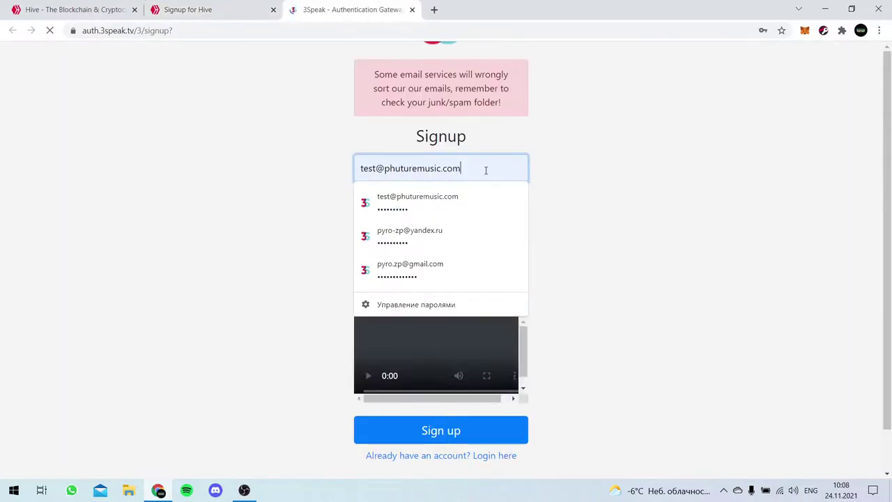
pyautogui.doubleClick(486, 170)
pyautogui.hotkey('ctrl', 'a')
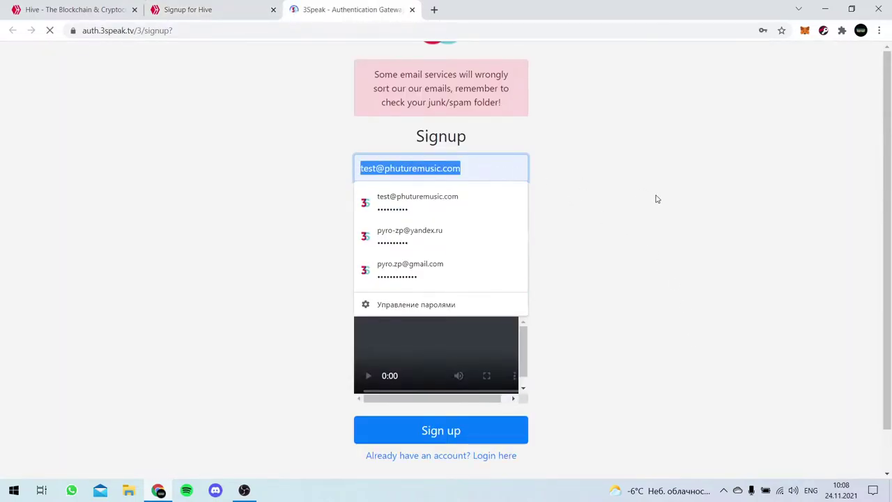
pyautogui.press('BackSpace')
pyautogui.click(491, 202)
pyautogui.click(460, 216)
pyautogui.hotkey('ctrl', 'a')
pyautogui.press('BackSpace')
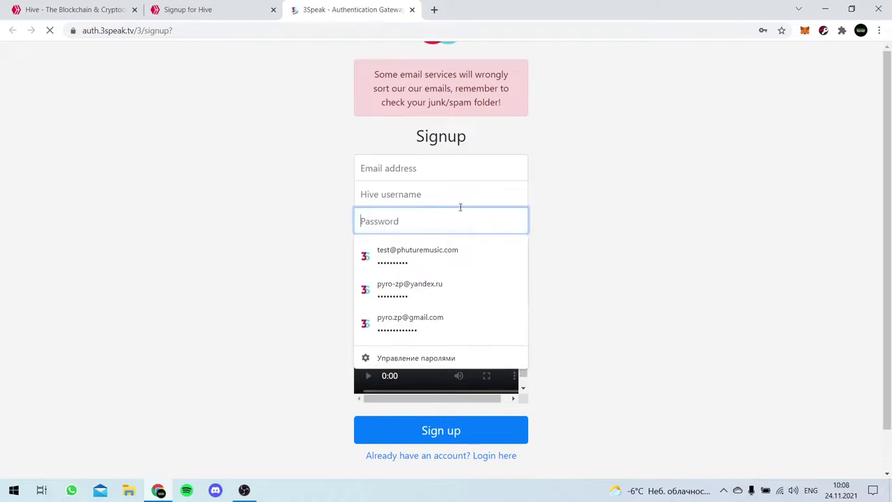
# - Enter the email address, Hive username and account password in the 3Speak form
pyautogui.click(460, 174)
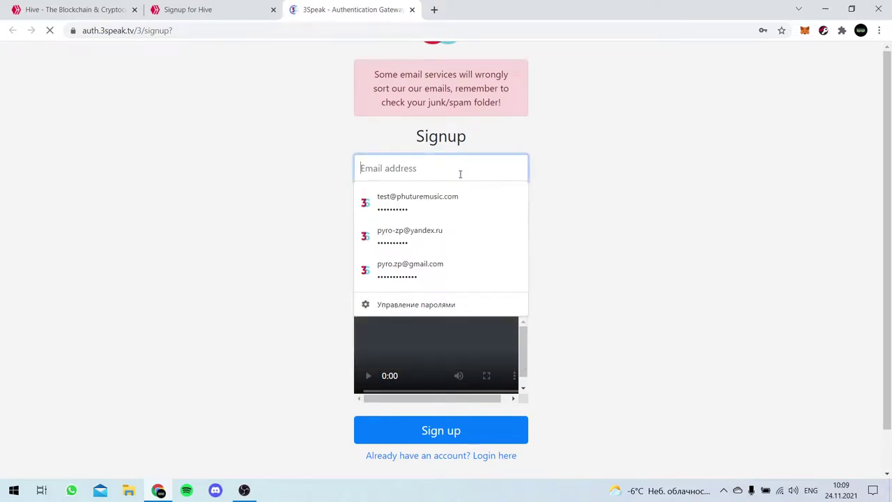
pyautogui.write('a')
pyautogui.press('BackSpace')
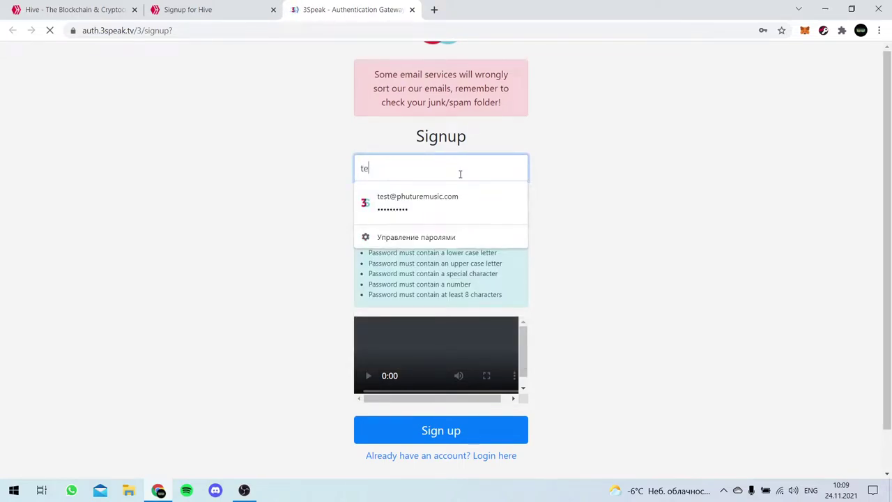
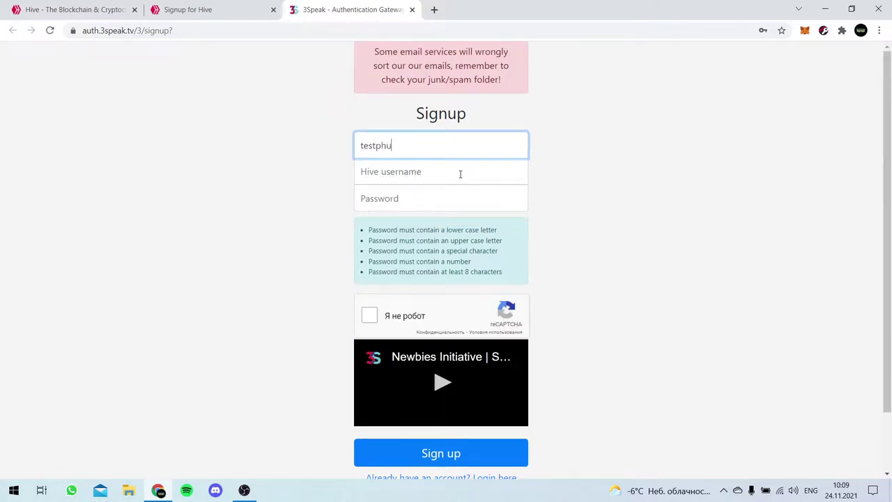
pyautogui.click(460, 173)
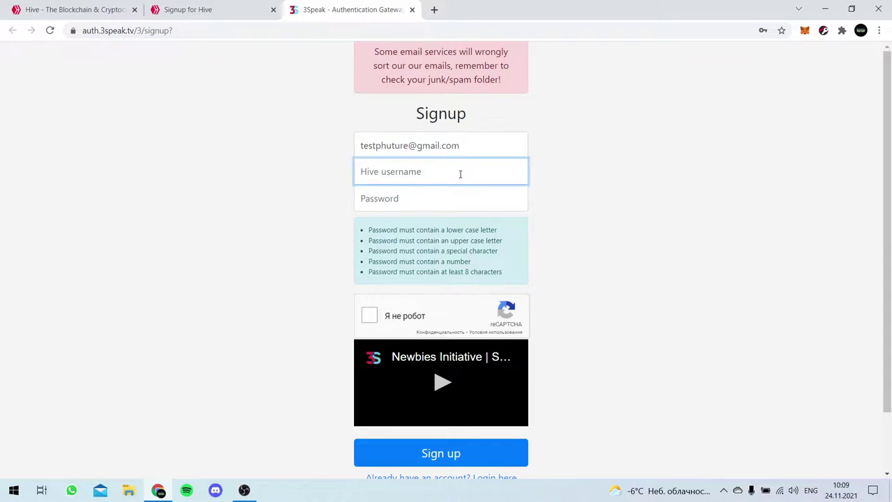
pyautogui.write('testphuture')
pyautogui.press('Tab')
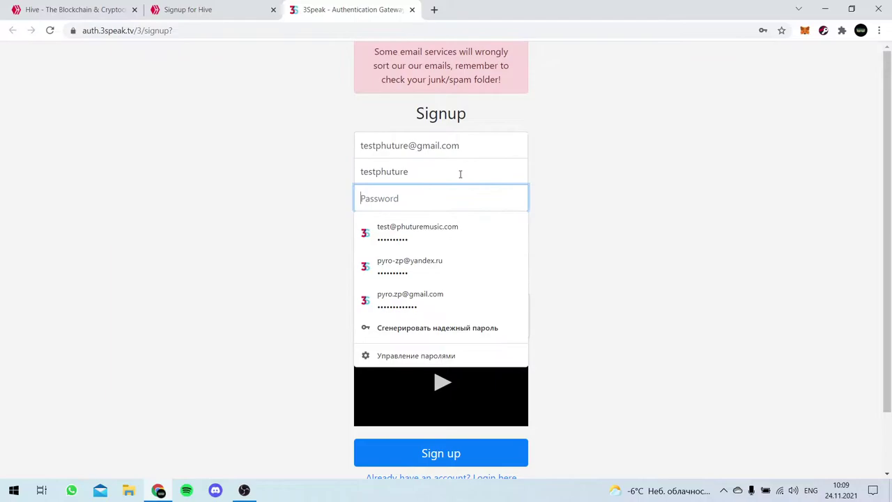
pyautogui.write('t')
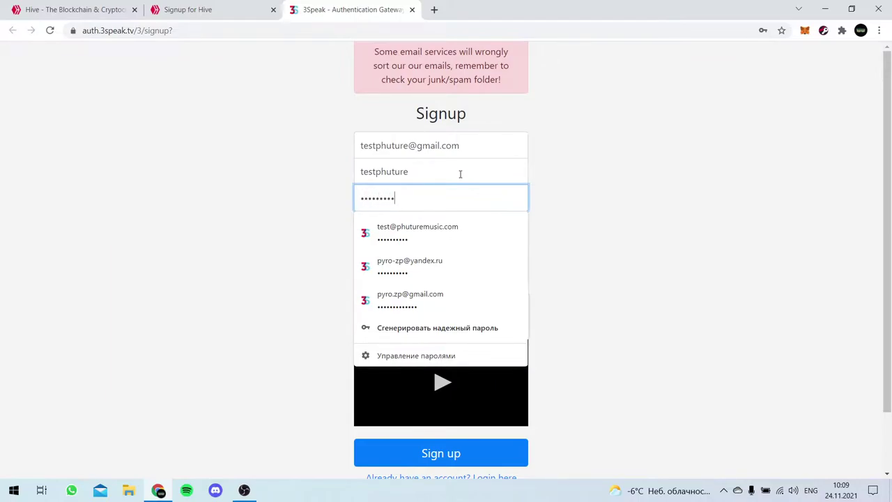
pyautogui.click(591, 174)
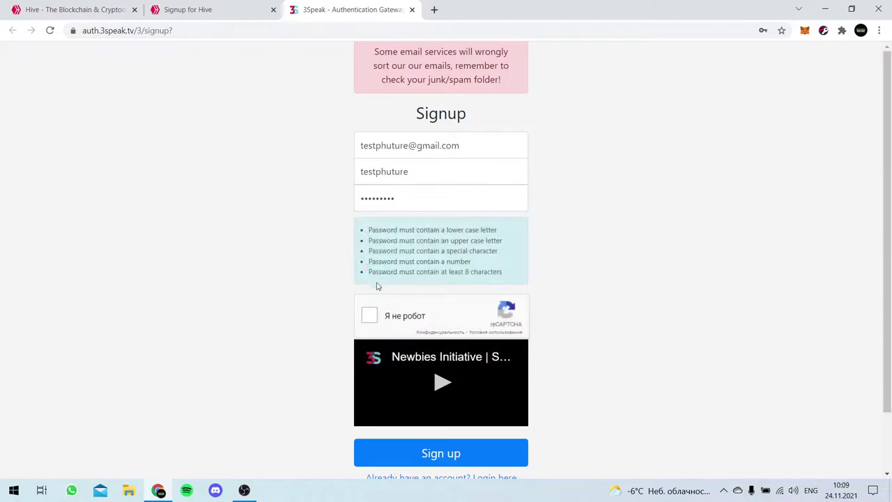
# - Tick the reCAPTCHA, submit the signup, and decline saving the password in Chrome
pyautogui.click(370, 316)
pyautogui.scroll(-1, 313, 304)
pyautogui.scroll(1, 313, 304)
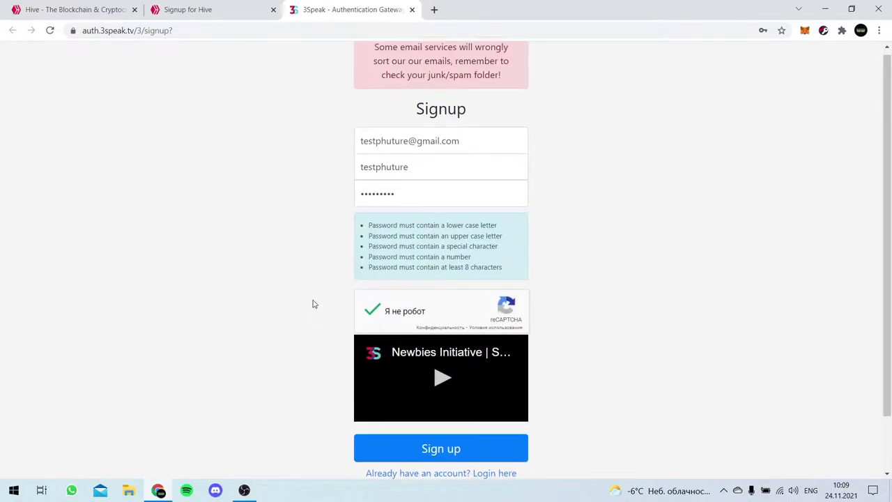
pyautogui.click(459, 456)
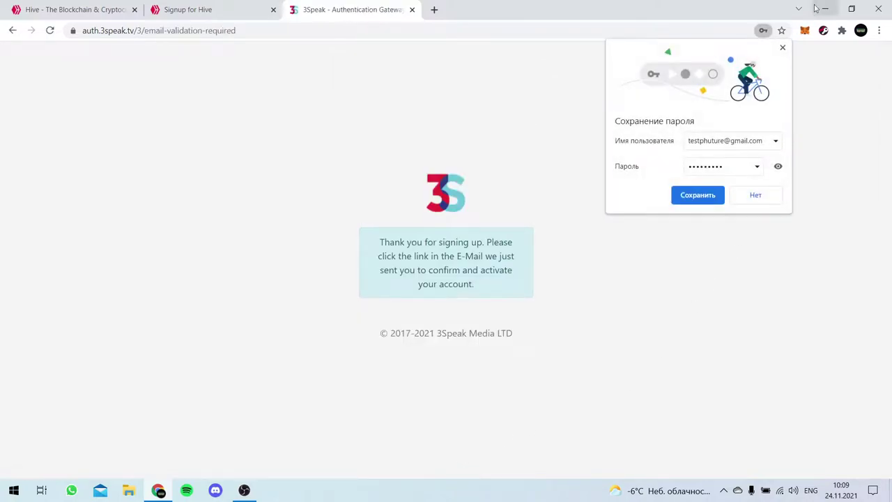
pyautogui.click(782, 48)
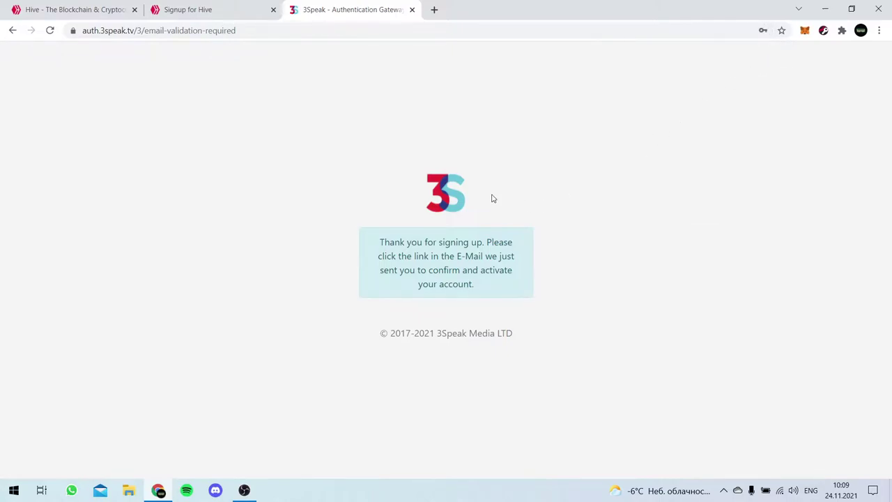
# - Go to gmail.com in a new tab and open the 'Confirm your 3Speak account' email
pyautogui.click(434, 9)
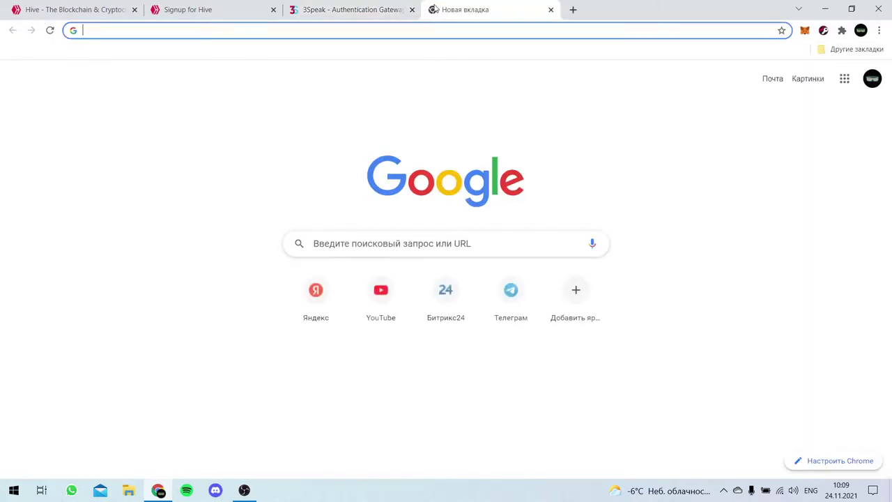
pyautogui.write('gmail.com')
pyautogui.press('Return')
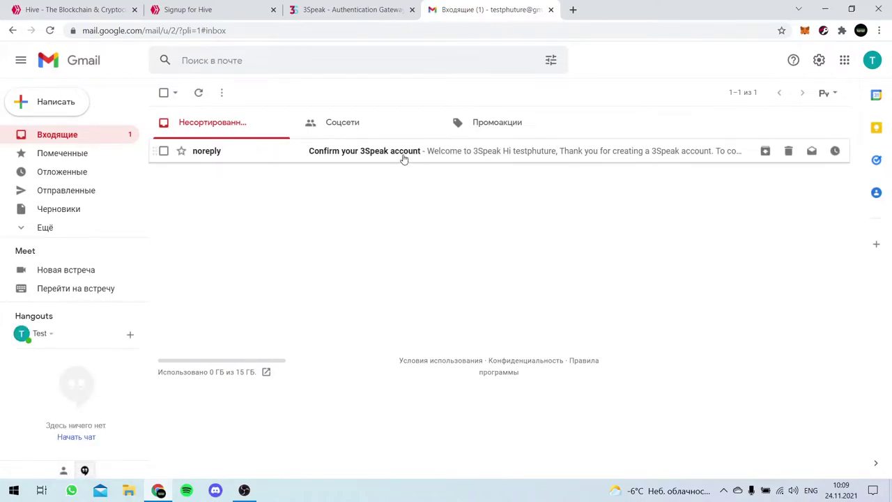
pyautogui.click(400, 159)
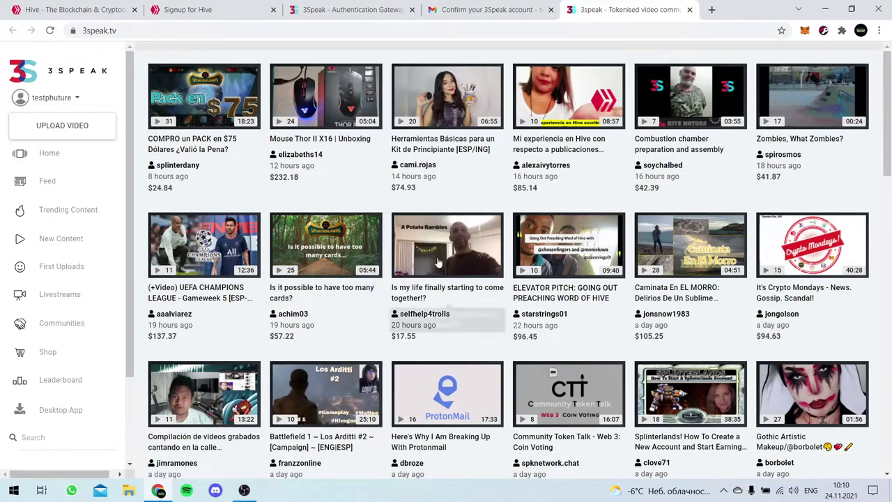
# - Return to the 3Speak home feed and reopen the sidebar account dropdown
pyautogui.click(70, 101)
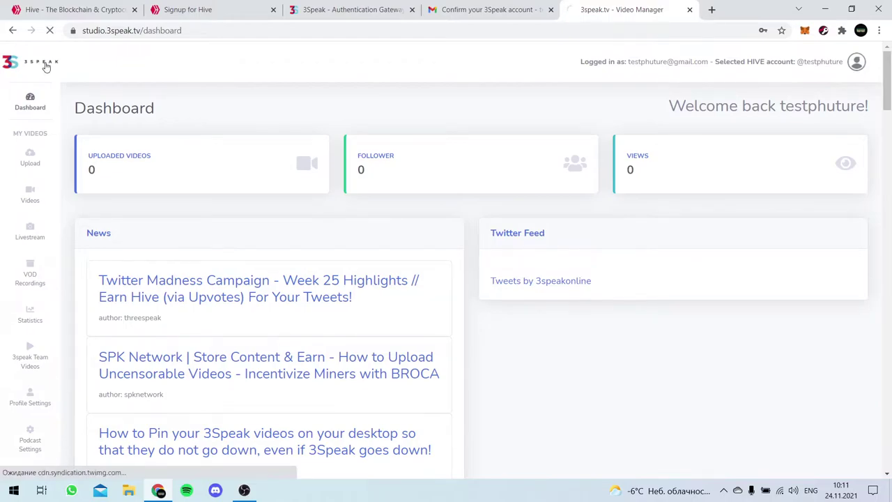
pyautogui.click(46, 66)
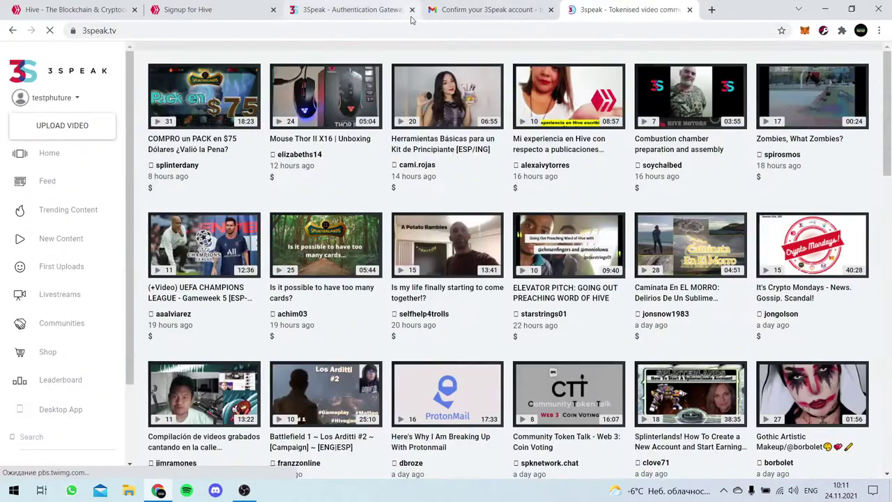
pyautogui.click(73, 99)
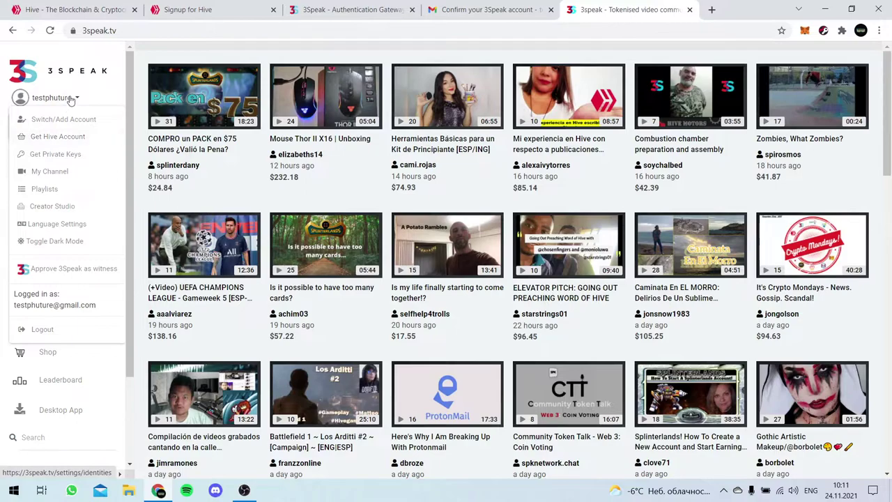
# - Choose Get Private Keys and replace the prefilled sign-in fields with the account email
pyautogui.click(76, 160)
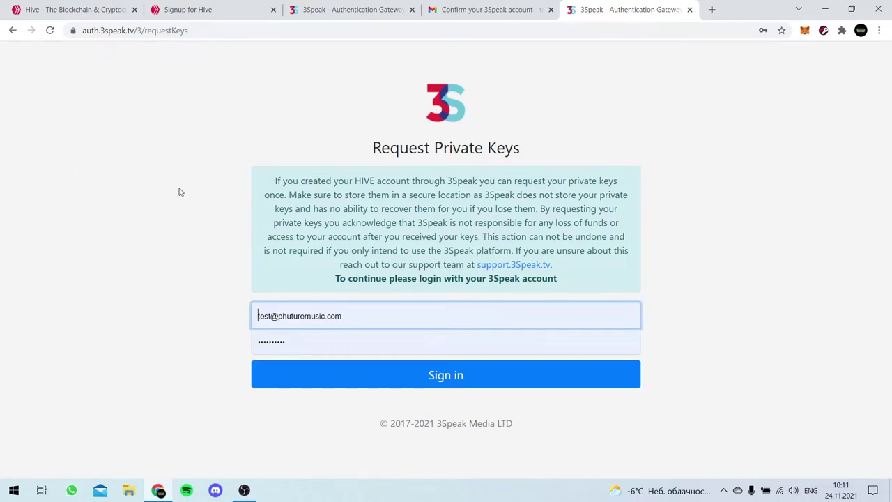
pyautogui.tripleClick(440, 305)
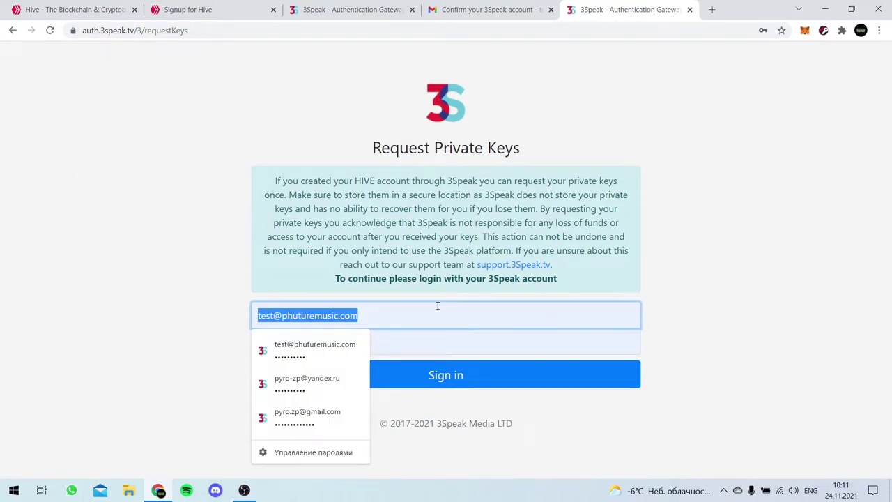
pyautogui.click(419, 347)
pyautogui.press('BackSpace')
pyautogui.press('BackSpace')
pyautogui.press('BackSpace')
pyautogui.press('BackSpace')
pyautogui.press('BackSpace')
pyautogui.press('BackSpace')
pyautogui.press('BackSpace')
pyautogui.press('BackSpace')
pyautogui.press('BackSpace')
pyautogui.press('BackSpace')
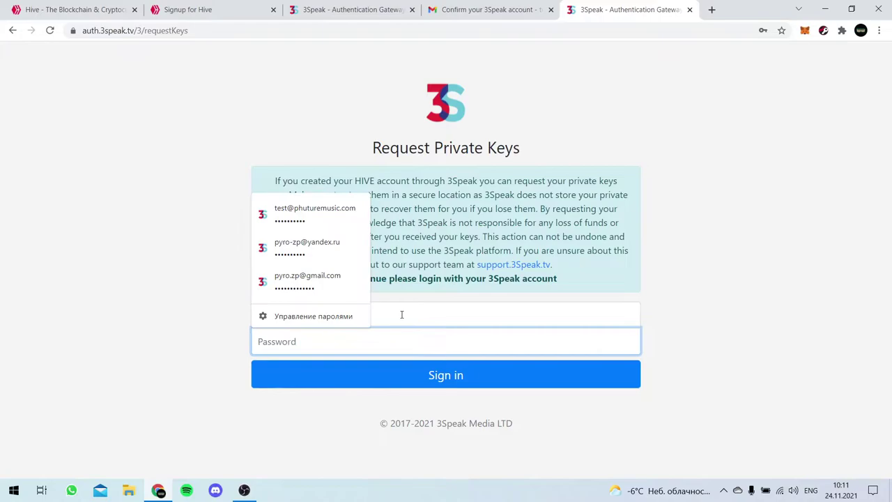
pyautogui.click(433, 310)
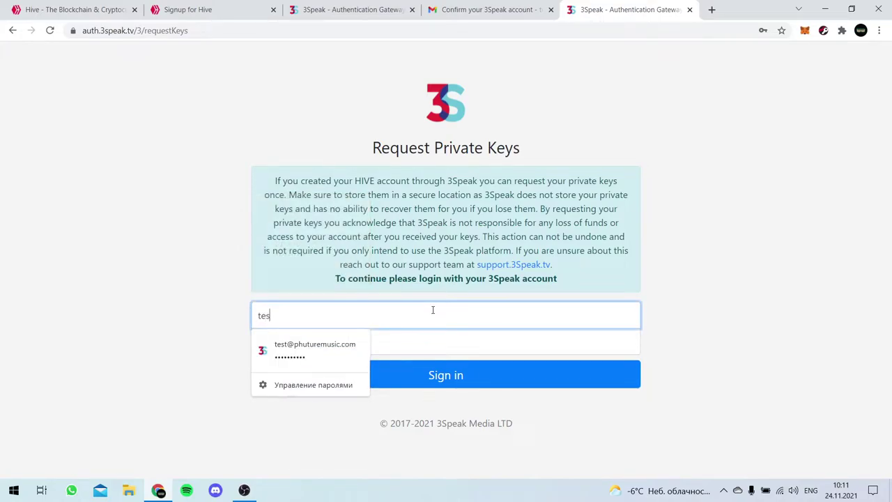
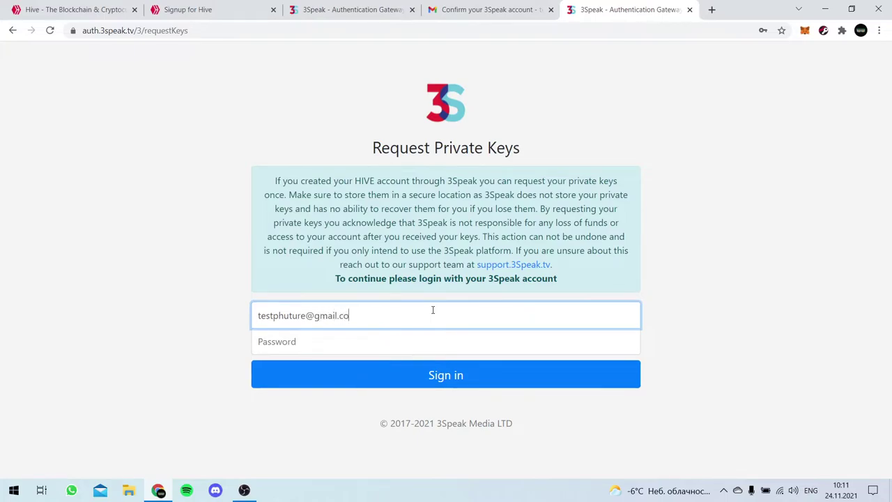
pyautogui.press('Tab')
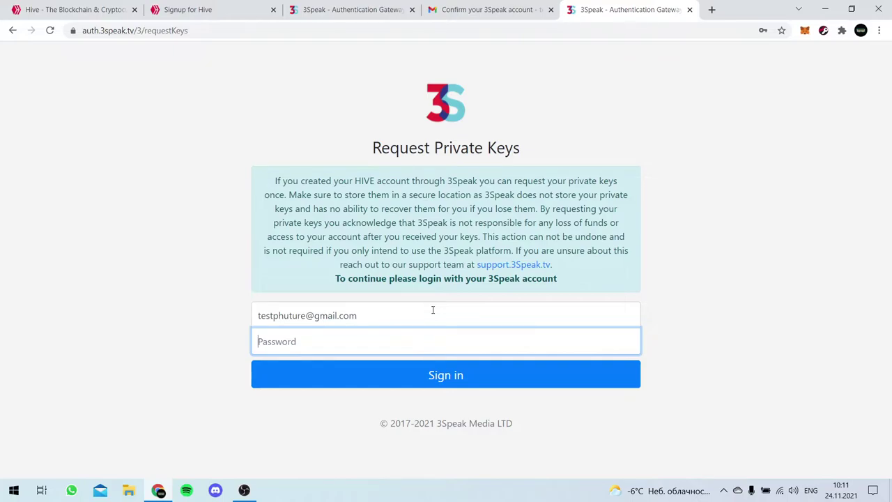
# - Enter the account password, sign in, and dismiss Chrome's save-password prompt
pyautogui.write('••')
pyautogui.click(441, 381)
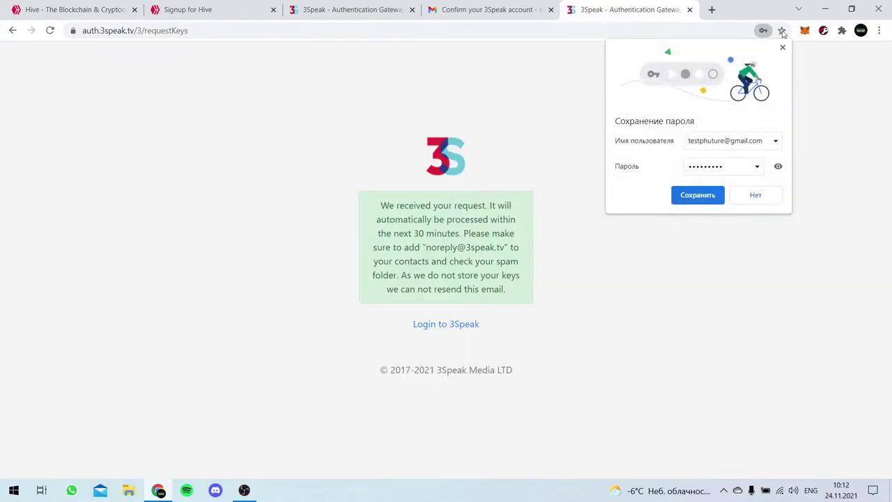
pyautogui.click(782, 48)
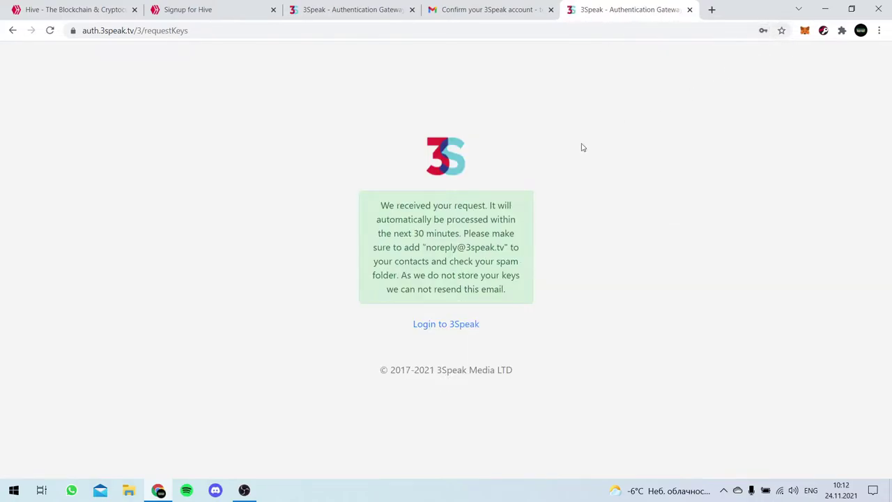
pyautogui.moveTo(383, 203); pyautogui.dragTo(521, 291)
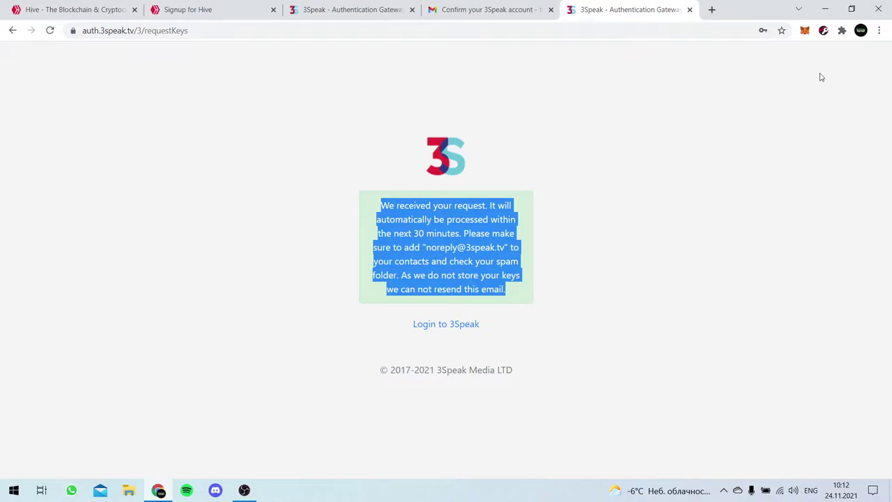
pyautogui.click(528, 226)
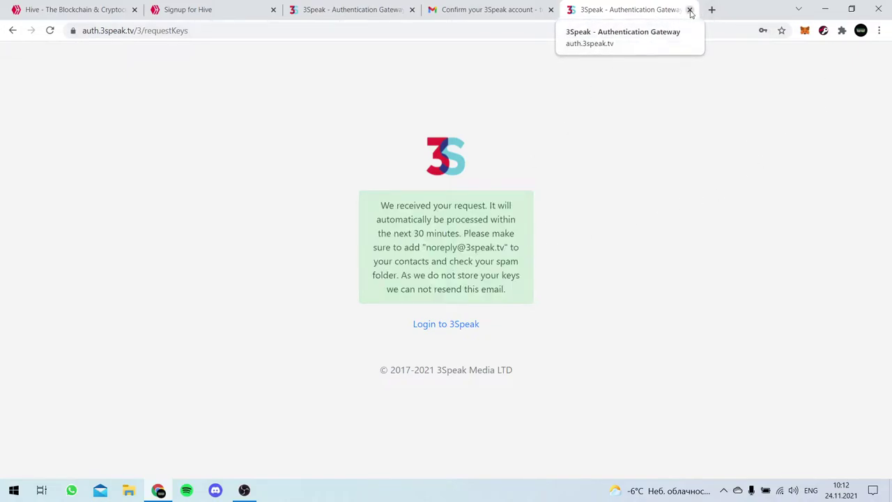
# - Close the two 3Speak tabs and the Signup for Hive tab
pyautogui.click(690, 10)
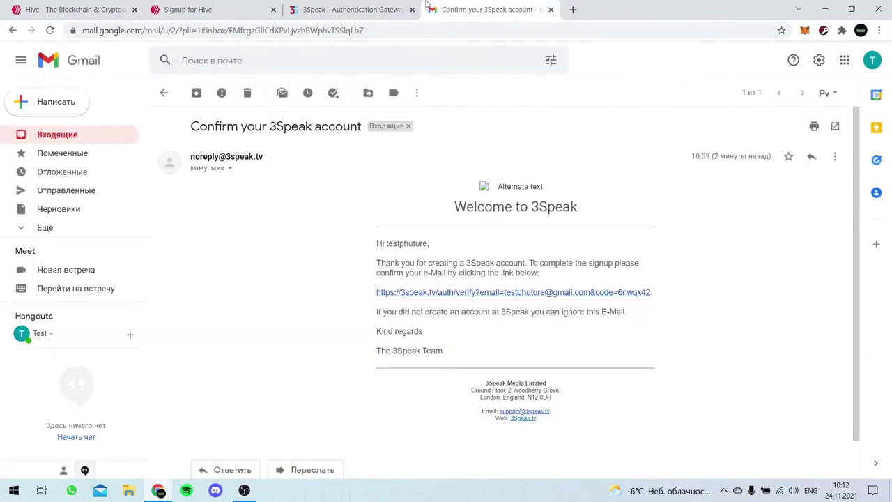
pyautogui.click(391, 7)
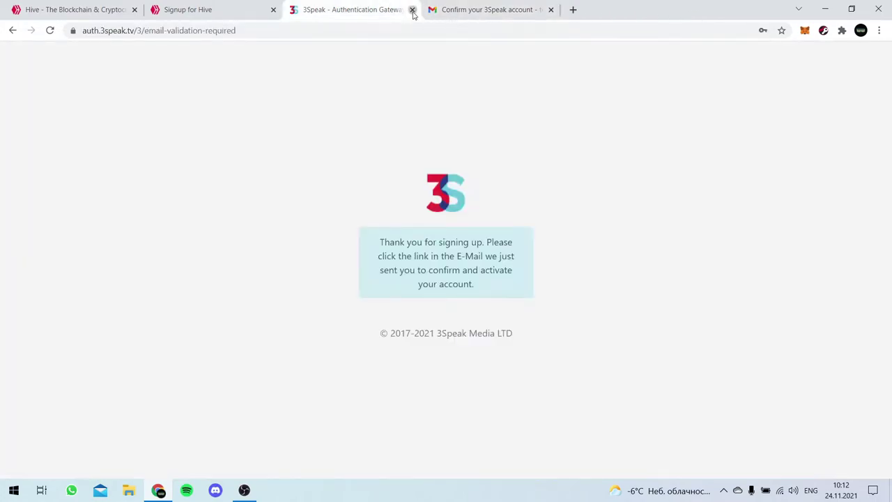
pyautogui.click(412, 10)
pyautogui.click(258, 10)
pyautogui.click(273, 10)
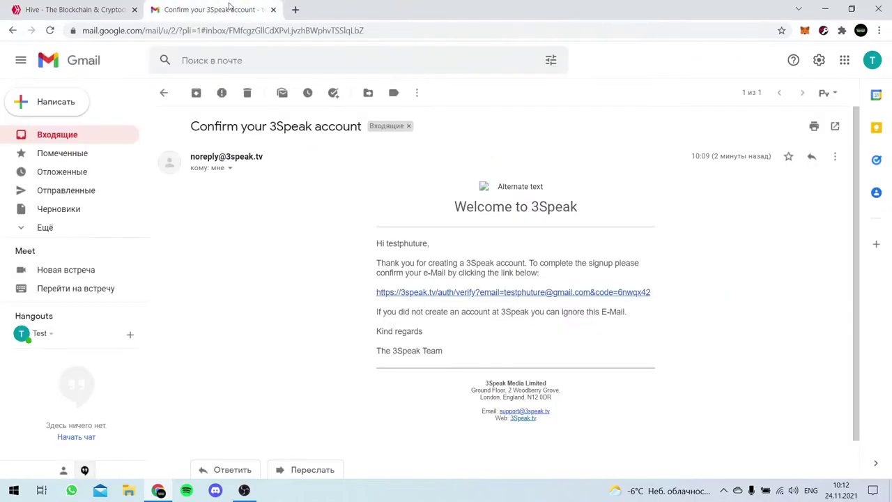
# - Refresh the Gmail inbox, then switch back to the hive.io tab
pyautogui.click(75, 139)
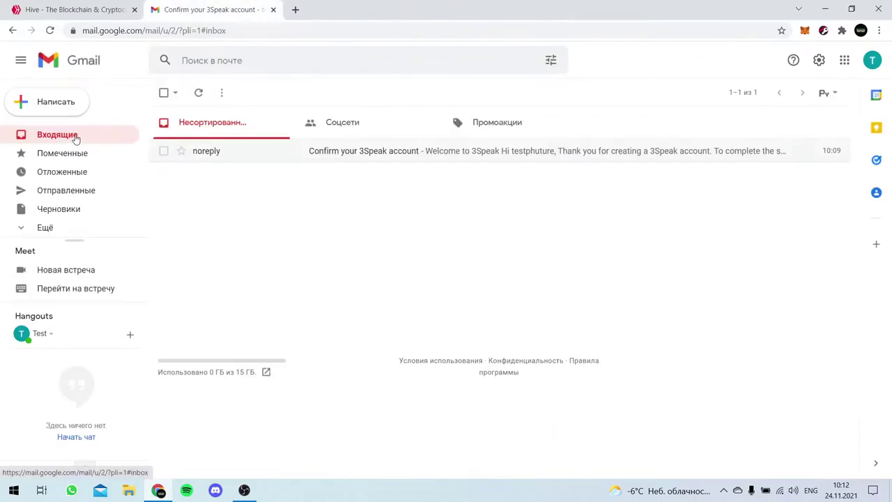
pyautogui.click(198, 93)
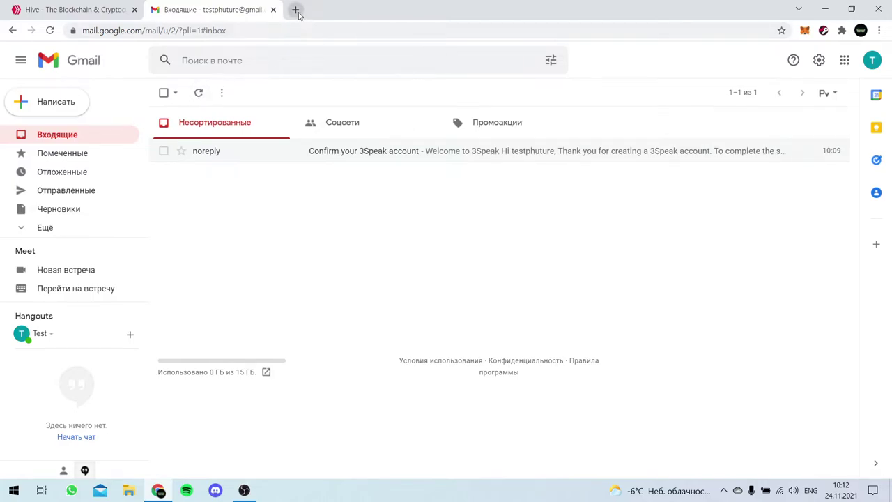
pyautogui.click(96, 12)
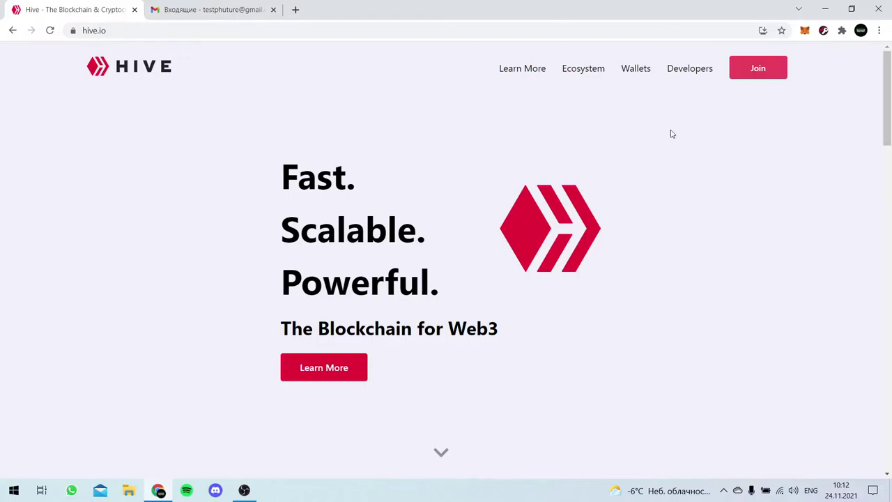
# - Open the Hive signup page from Join and scroll through the registration providers
pyautogui.scroll(-1, 660, 158)
pyautogui.scroll(-3, 660, 158)
pyautogui.scroll(4, 660, 158)
pyautogui.click(761, 68)
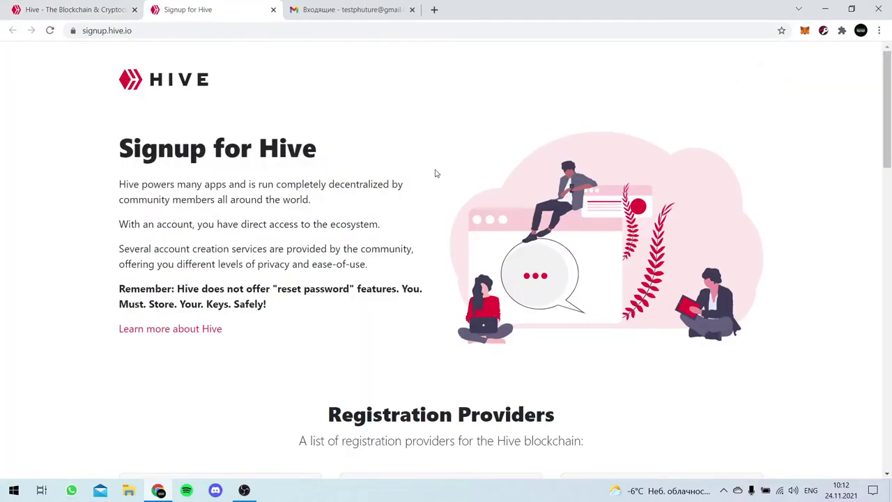
pyautogui.scroll(-4, 513, 174)
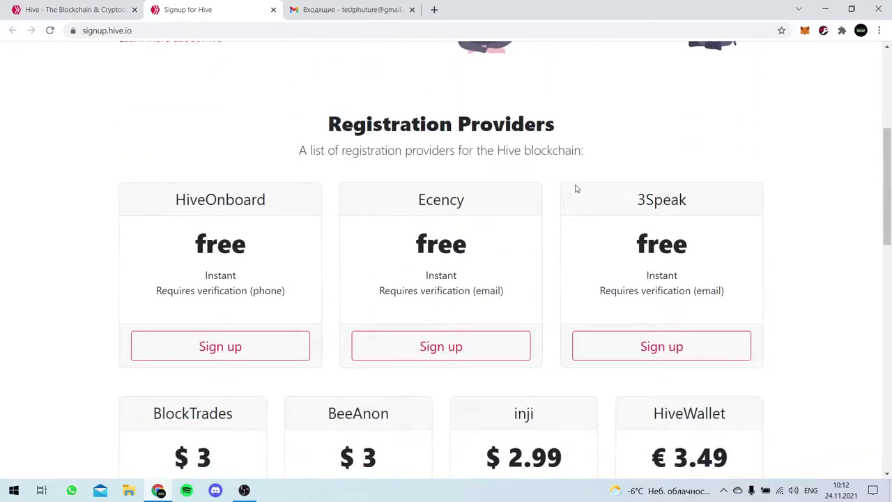
pyautogui.moveTo(632, 200); pyautogui.dragTo(709, 202)
pyautogui.click(713, 207)
# - Scroll to the bottom and continue to Next Step: Choose Wallet
pyautogui.scroll(-7, 713, 207)
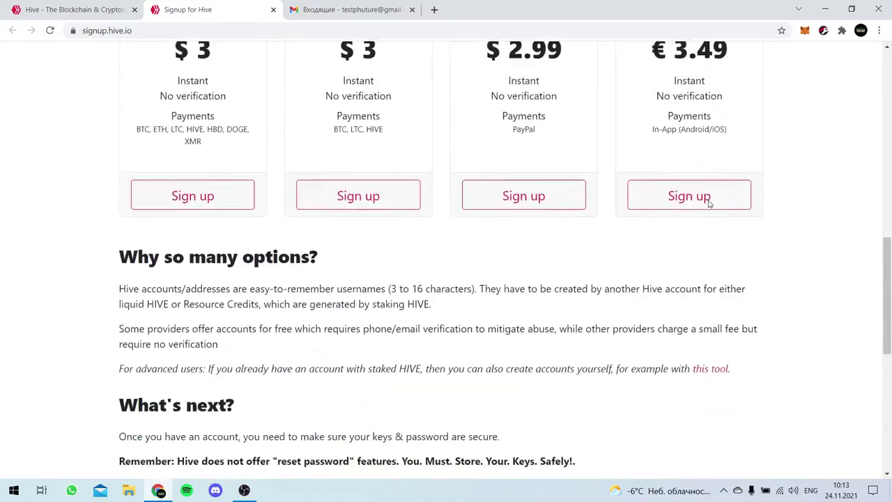
pyautogui.scroll(-3, 387, 252)
pyautogui.scroll(1, 387, 249)
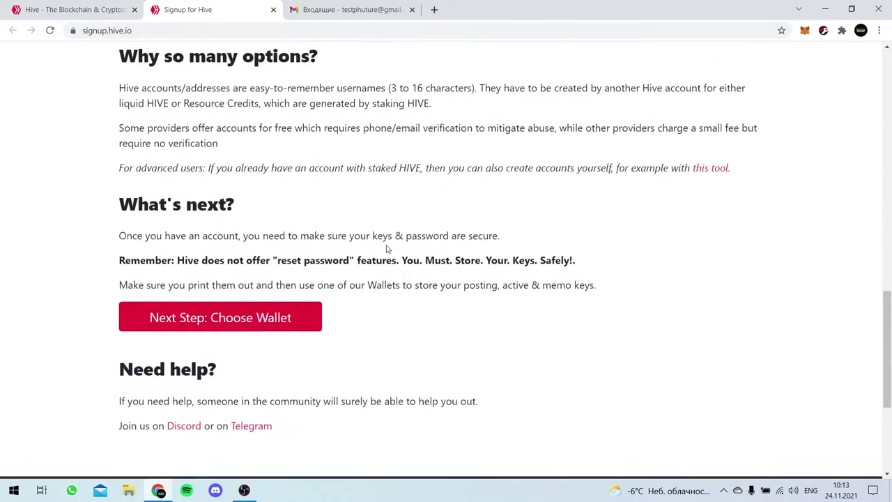
pyautogui.scroll(-1, 388, 249)
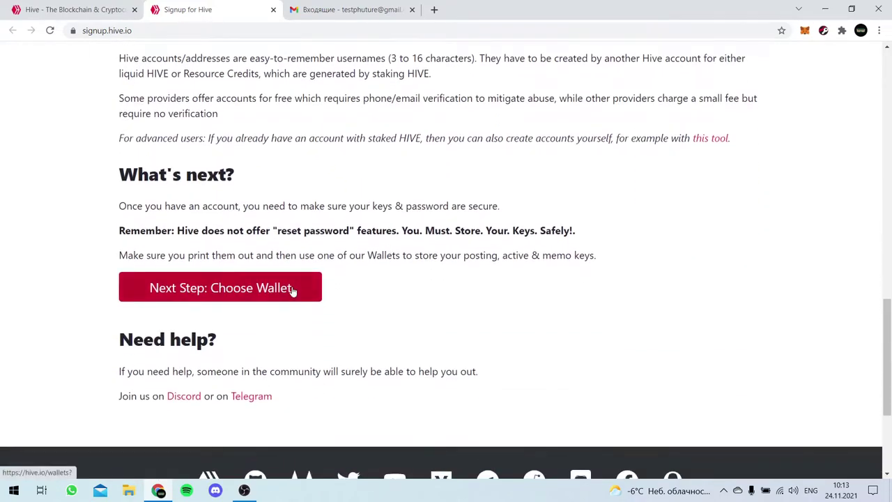
pyautogui.click(294, 290)
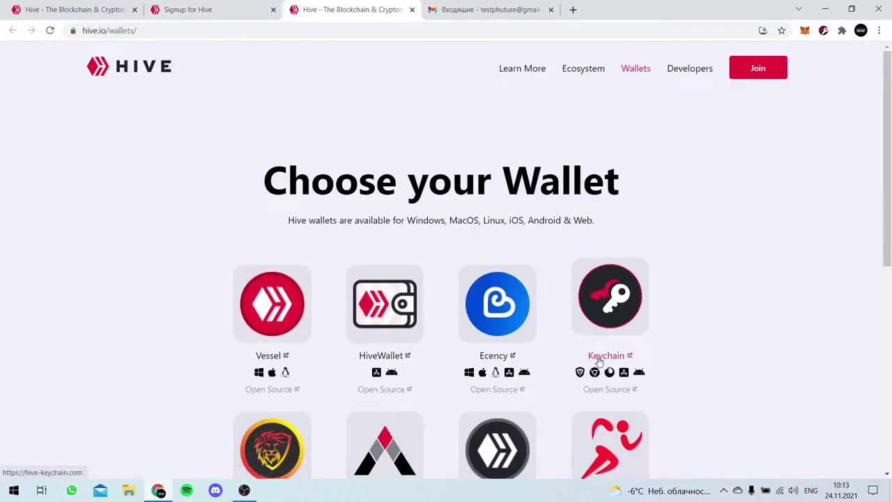
# - Open hive-keychain.com from the Keychain card, check the installed extension, and scroll to Download
pyautogui.click(622, 293)
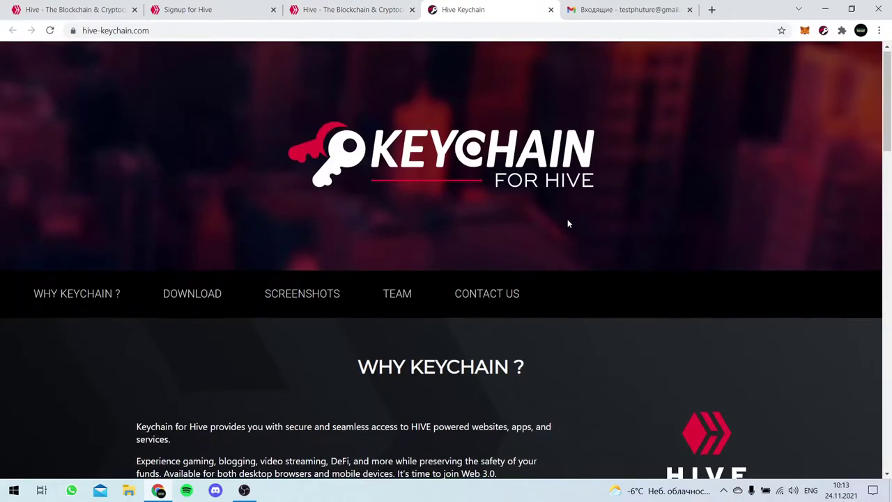
pyautogui.scroll(-3, 567, 223)
pyautogui.scroll(3, 568, 223)
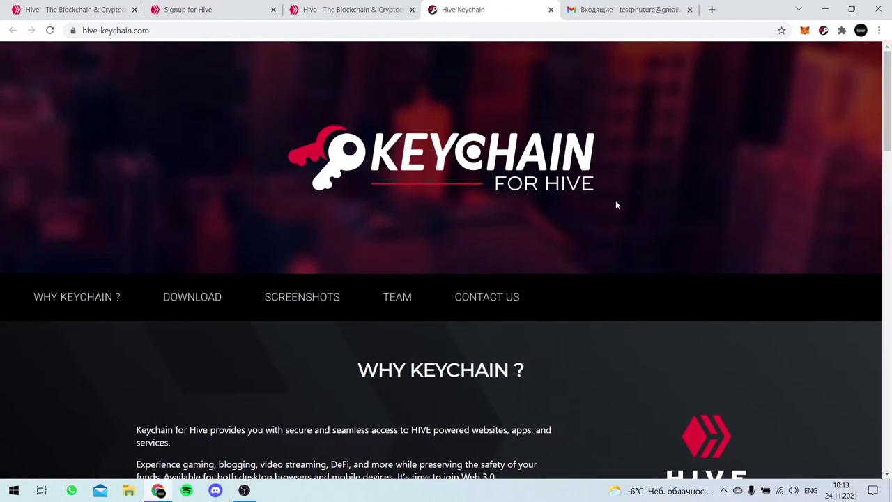
pyautogui.click(823, 31)
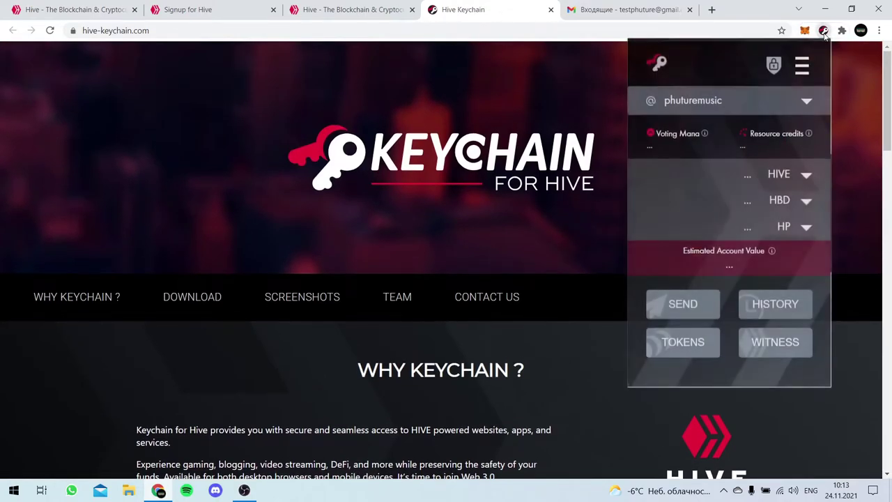
pyautogui.click(824, 31)
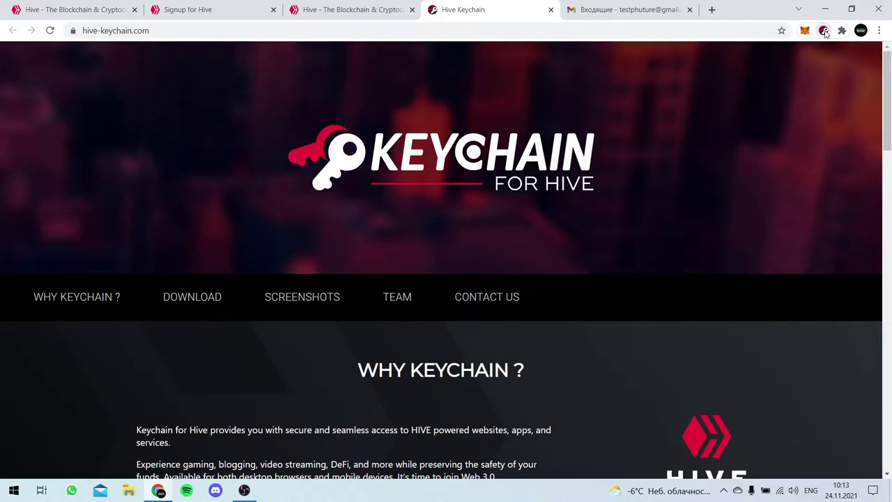
pyautogui.scroll(-5, 533, 174)
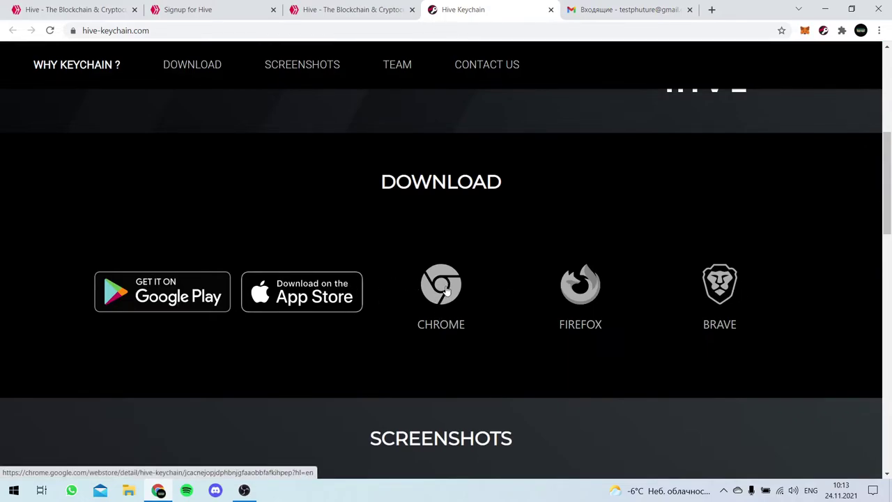
# - Open Keychain's Chrome Web Store page, see it already installed, and close it
pyautogui.click(447, 293)
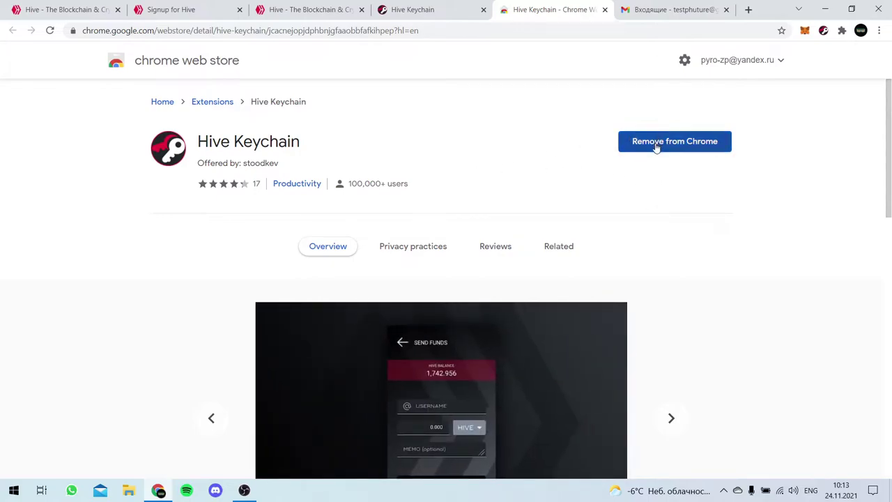
pyautogui.click(605, 9)
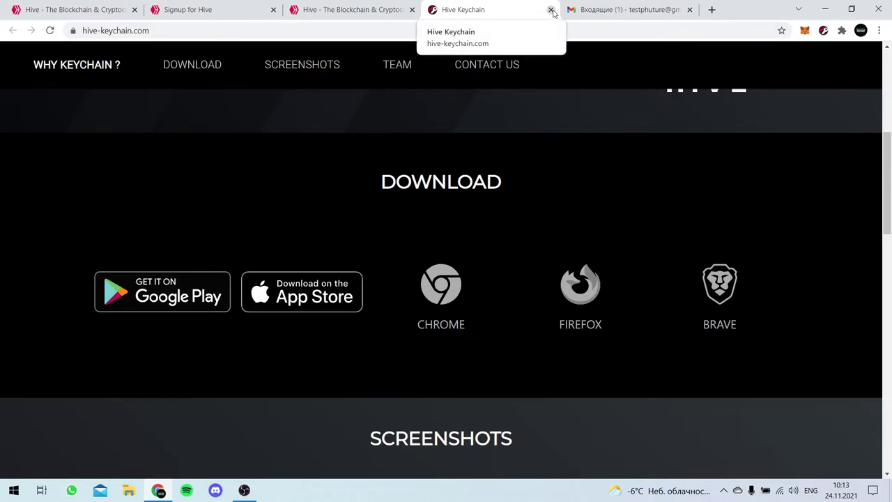
# - Leave the Keychain site, read the 'Your HIVE Private Keys' email, and bring up the Keychain wallet
pyautogui.click(551, 9)
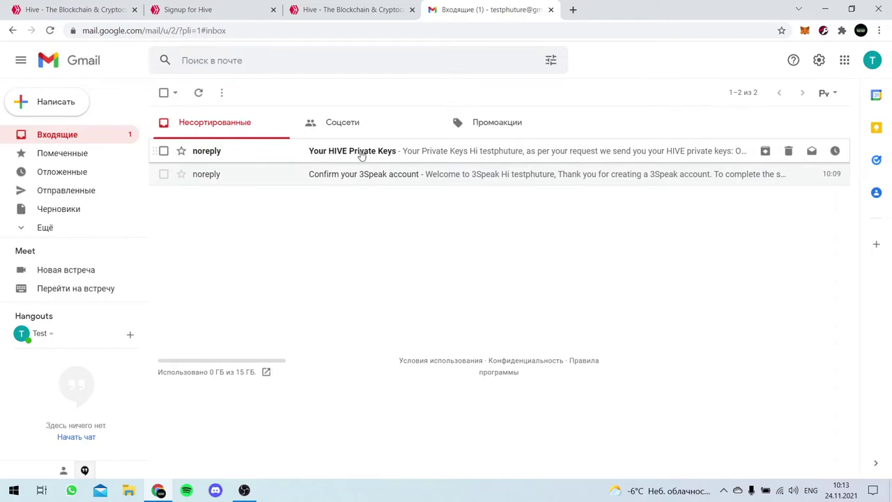
pyautogui.click(362, 155)
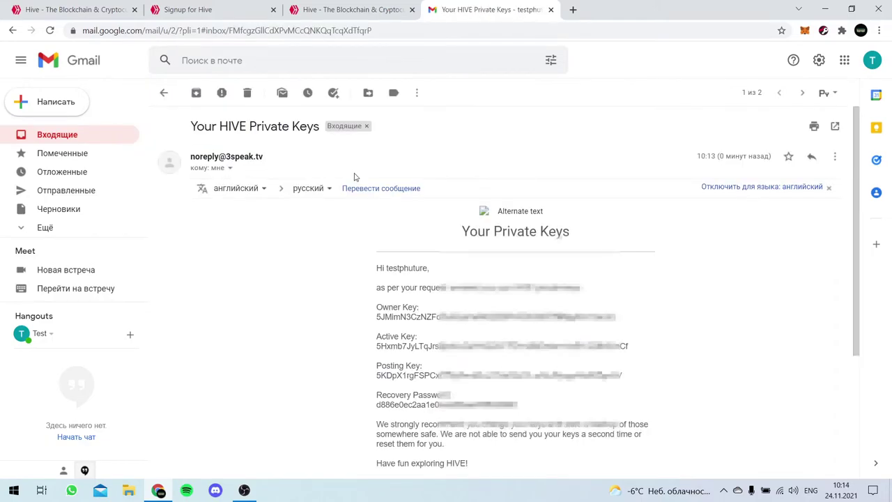
pyautogui.scroll(-1, 349, 259)
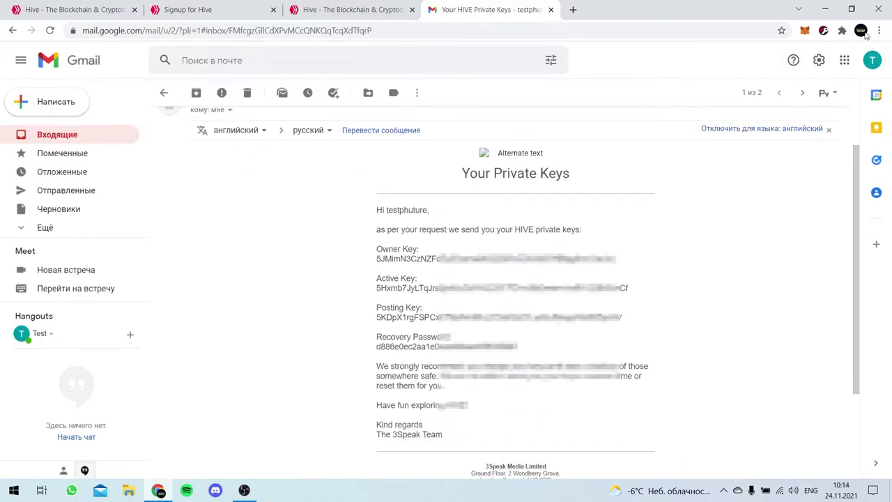
pyautogui.click(824, 31)
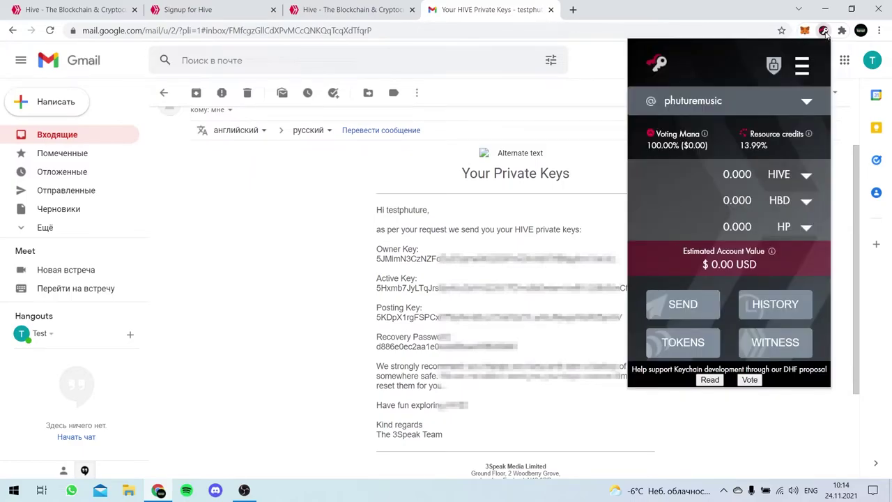
# - Begin adding account 'testphuture' to Keychain using keys, entering its username
pyautogui.click(801, 65)
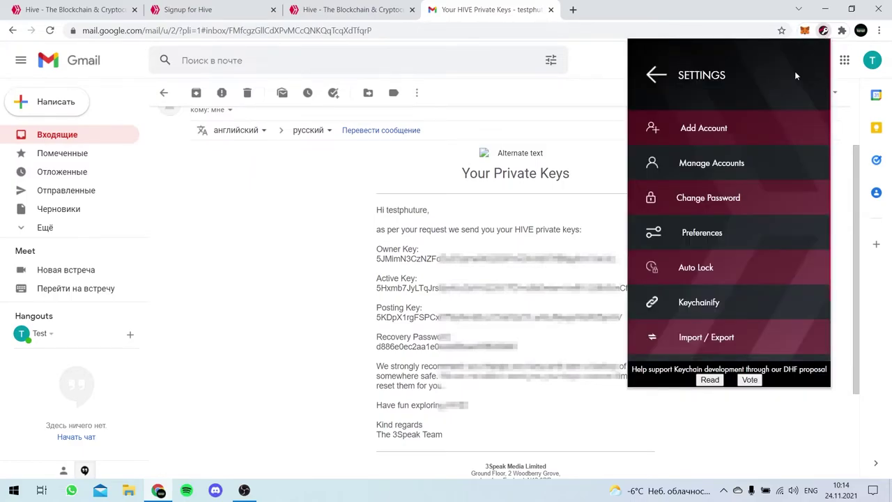
pyautogui.click(701, 133)
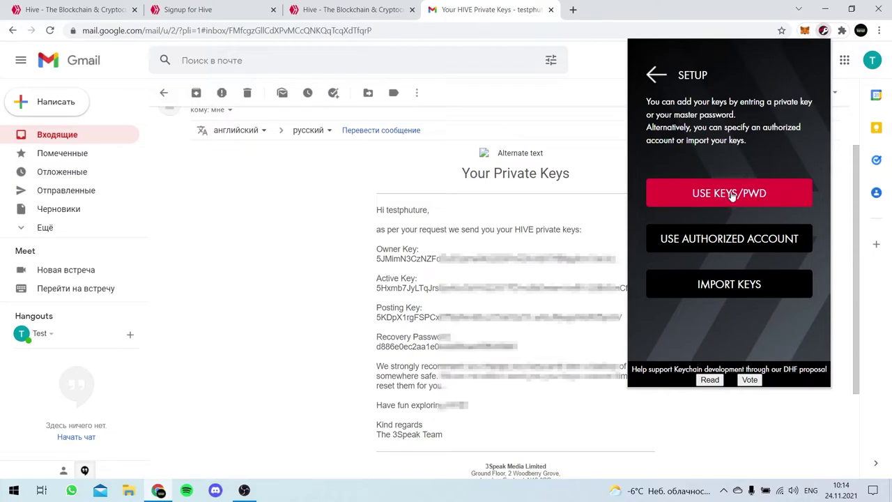
pyautogui.click(732, 196)
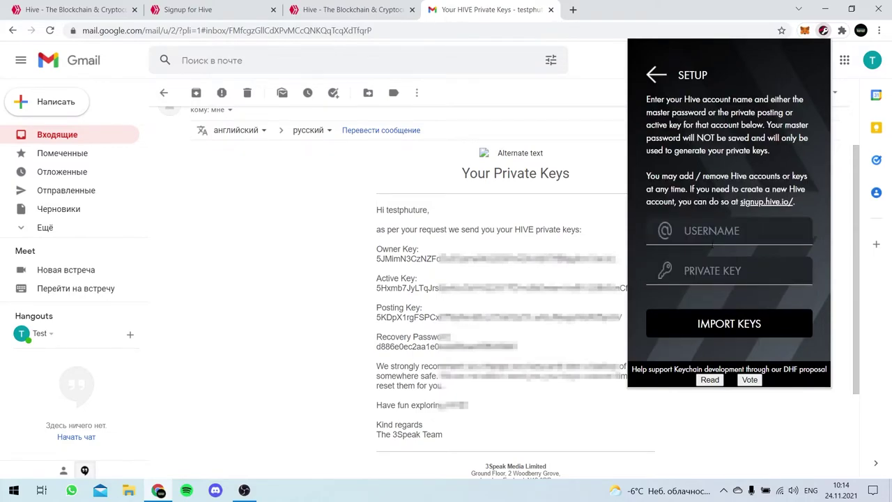
pyautogui.click(729, 230)
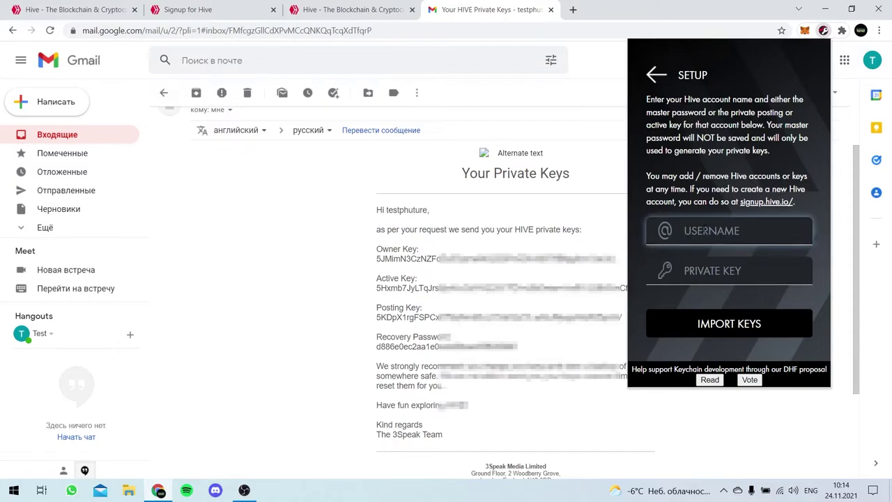
pyautogui.write('testphuture')
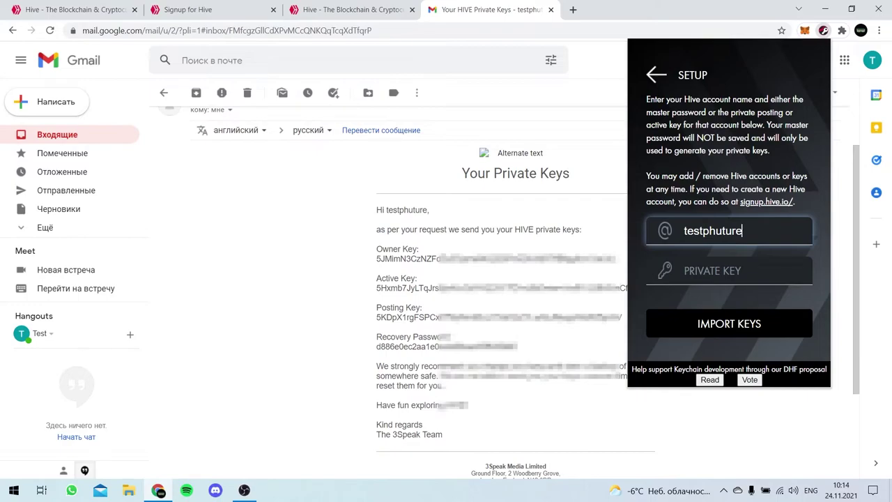
pyautogui.moveTo(704, 99); pyautogui.dragTo(733, 125)
pyautogui.click(733, 125)
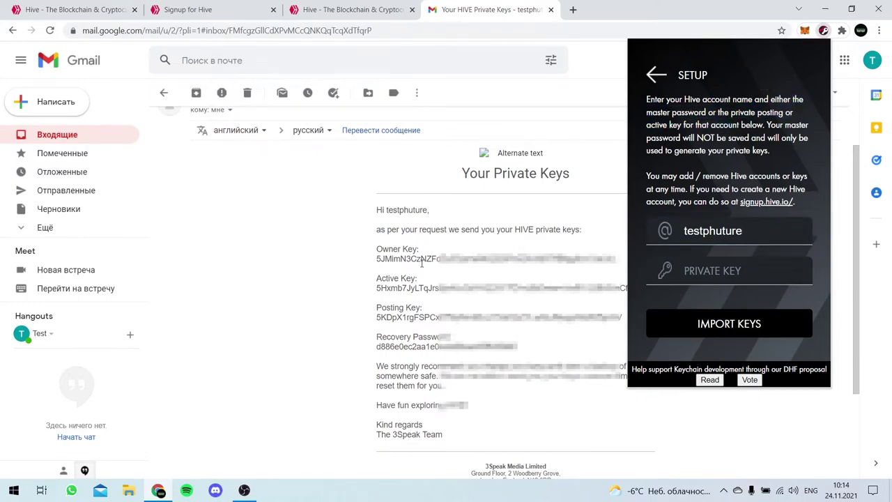
# - Copy the Posting Key from the email and import account 'testphuture' with it
pyautogui.doubleClick(384, 317)
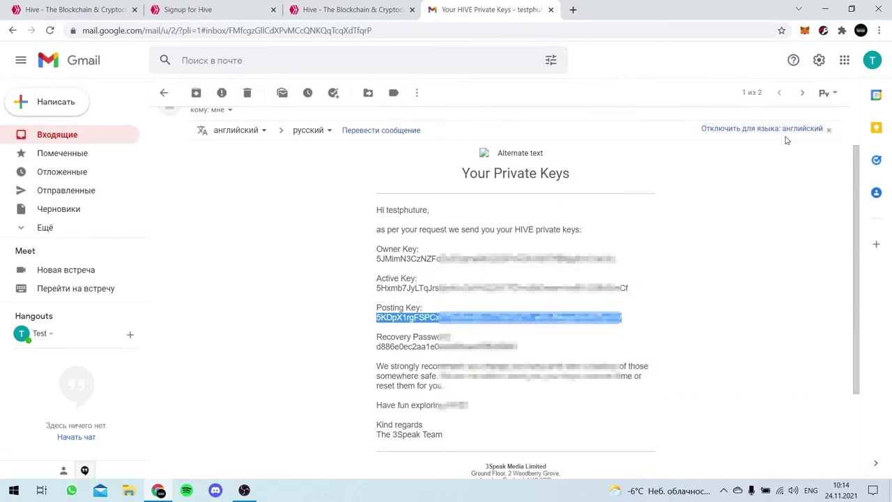
pyautogui.click(824, 31)
pyautogui.click(802, 65)
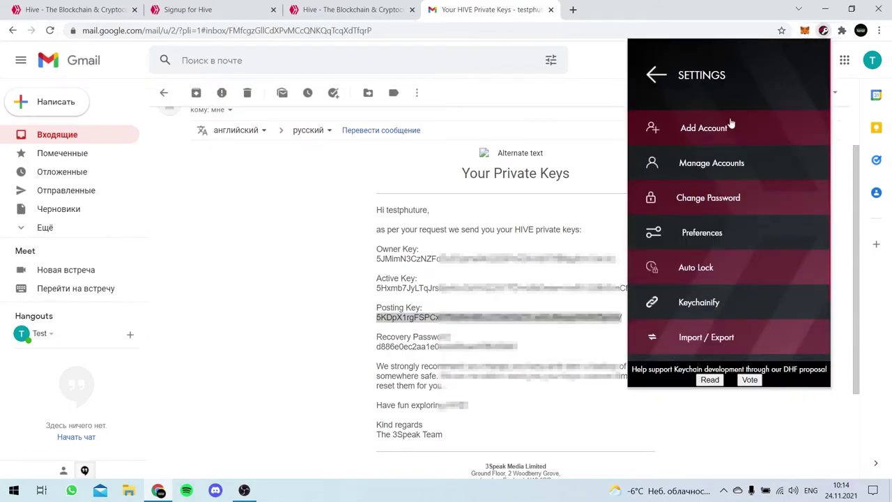
pyautogui.click(723, 127)
pyautogui.click(723, 194)
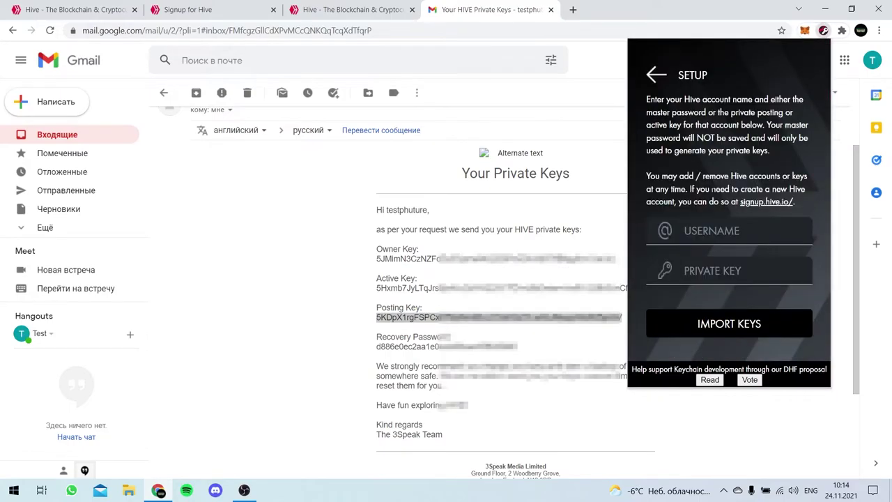
pyautogui.click(714, 229)
pyautogui.write('testphuture')
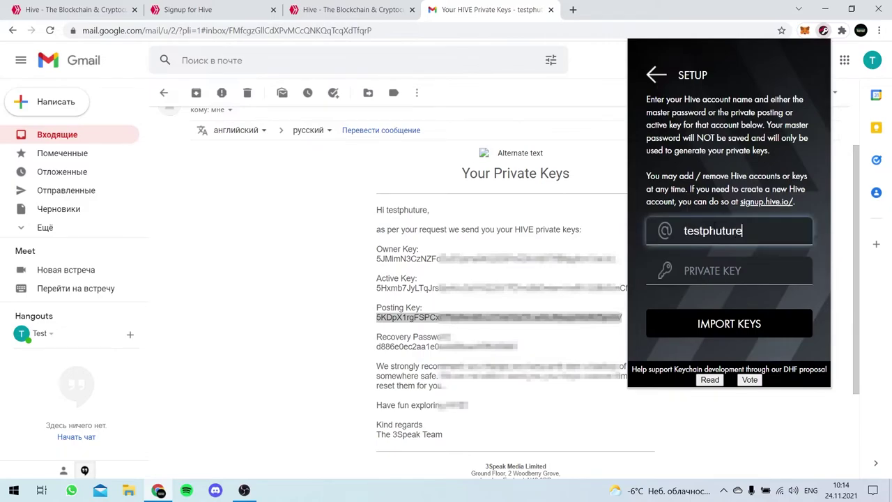
pyautogui.press('Tab')
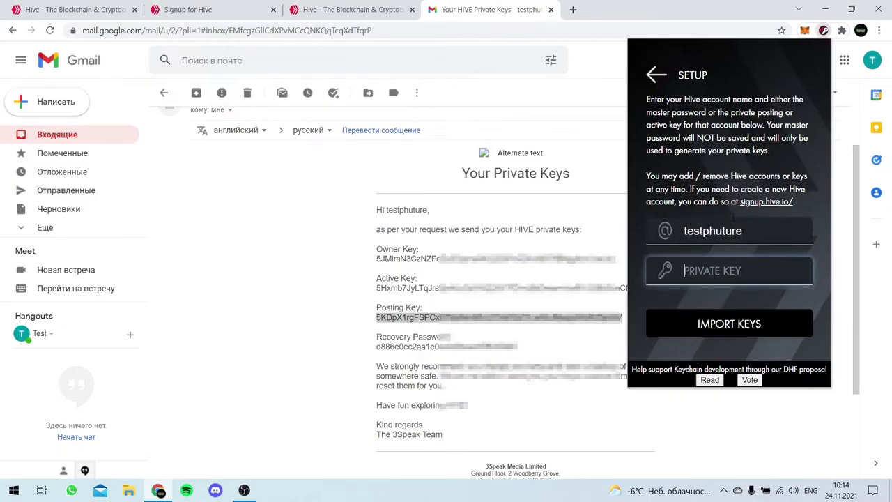
pyautogui.hotkey('ctrl', 'v')
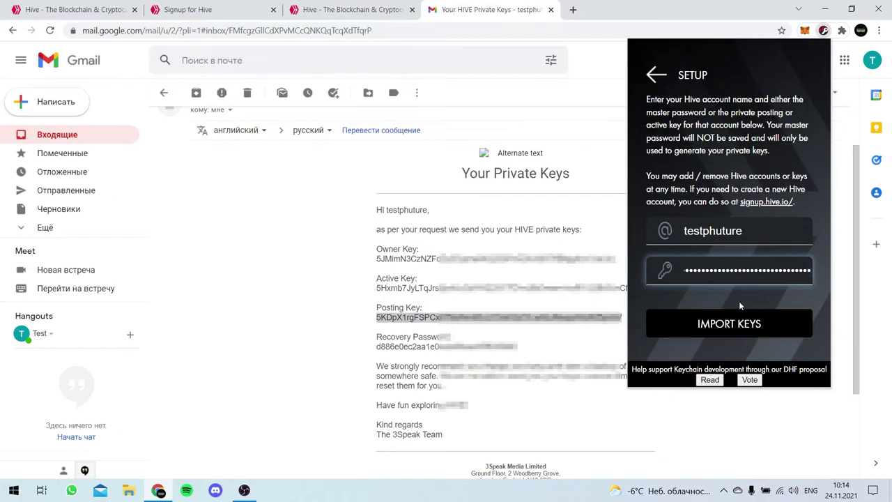
pyautogui.click(737, 323)
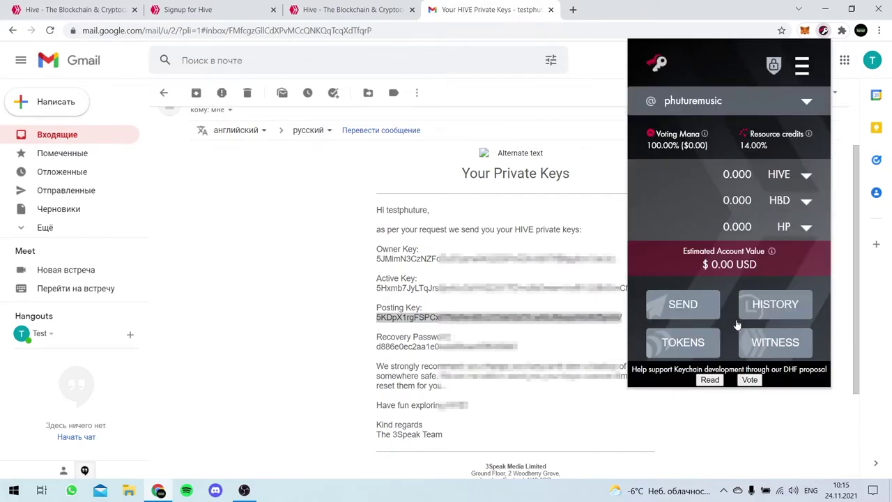
# - Switch the wallet to the new account, then go to Manage Accounts in settings
pyautogui.click(807, 104)
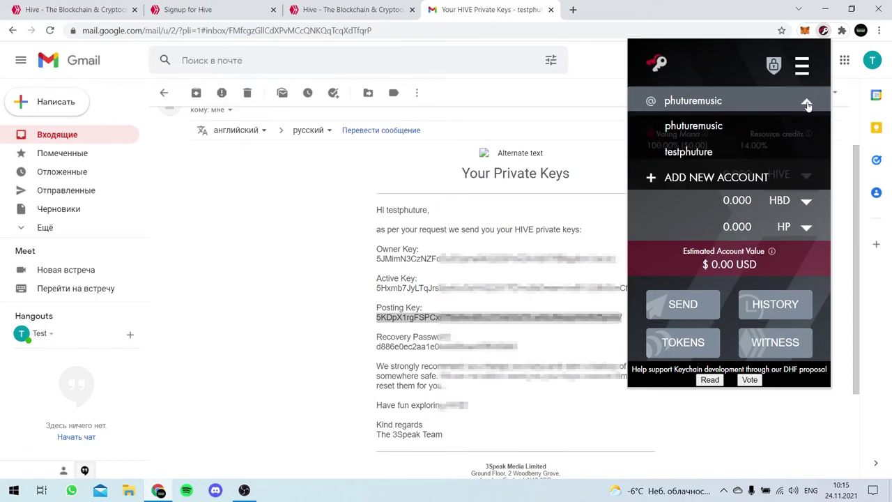
pyautogui.click(753, 149)
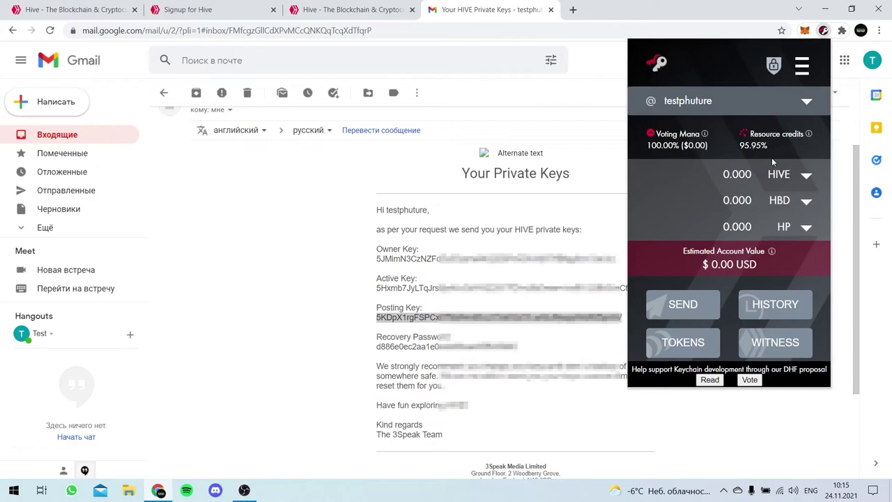
pyautogui.click(806, 102)
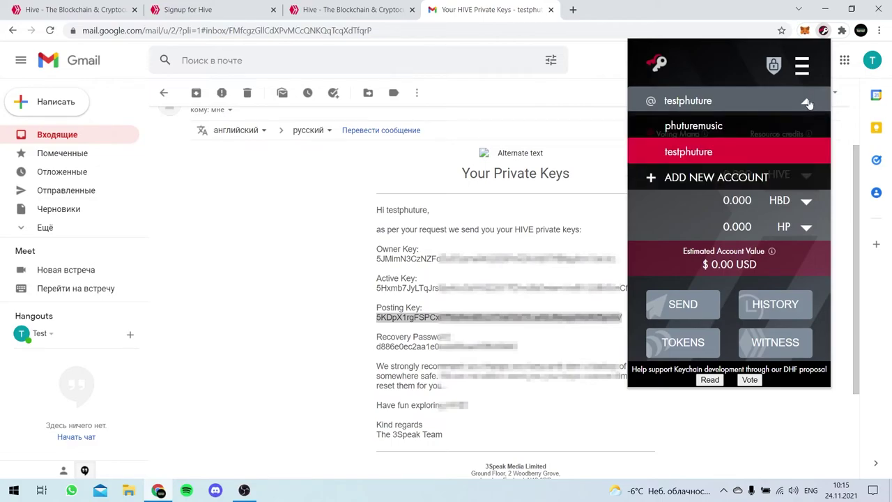
pyautogui.click(807, 103)
pyautogui.click(803, 68)
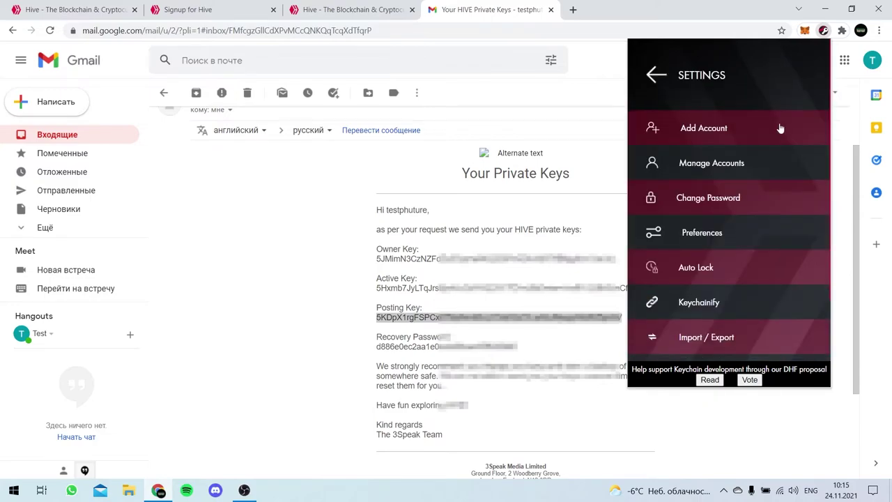
pyautogui.click(747, 165)
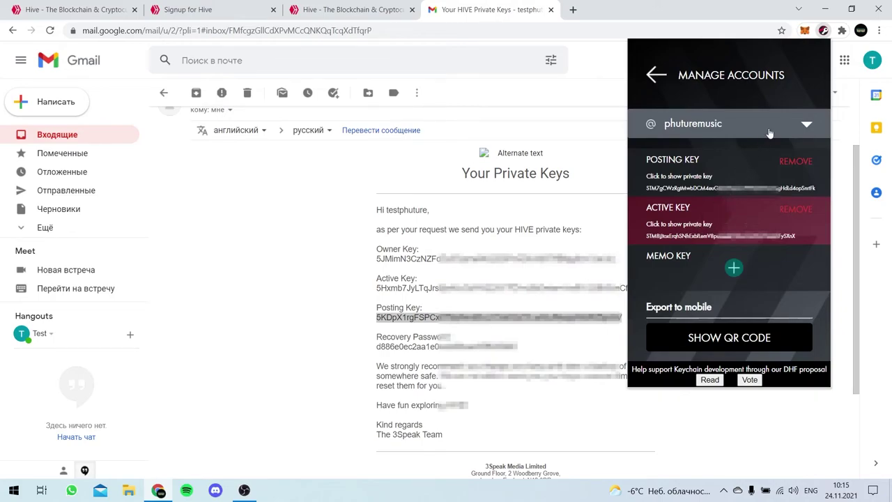
# - Select the new account in Manage Accounts and copy the Active Key from the email
pyautogui.click(725, 123)
pyautogui.click(716, 175)
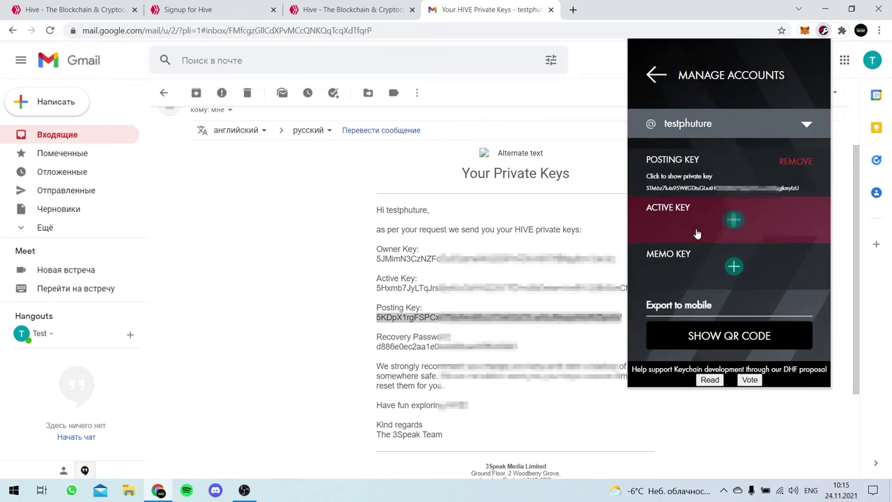
pyautogui.doubleClick(392, 287)
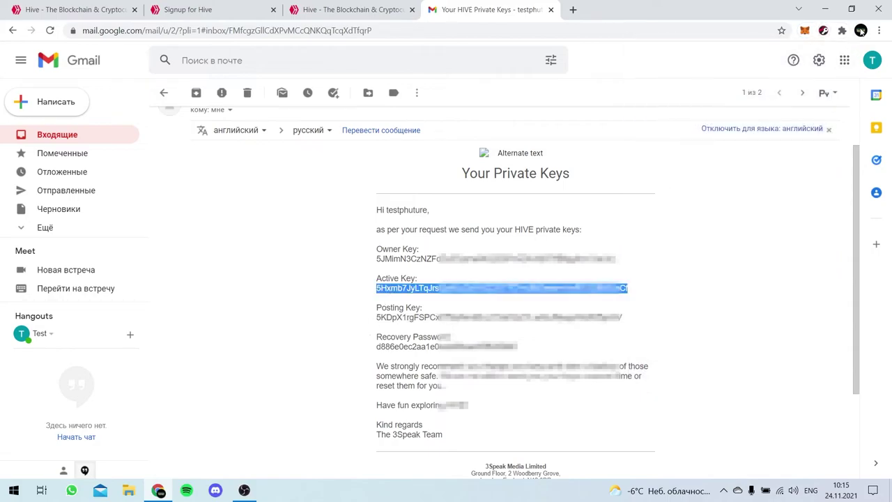
pyautogui.click(861, 30)
# - Reopen the new account's key management and import the pasted Active Key
pyautogui.click(823, 30)
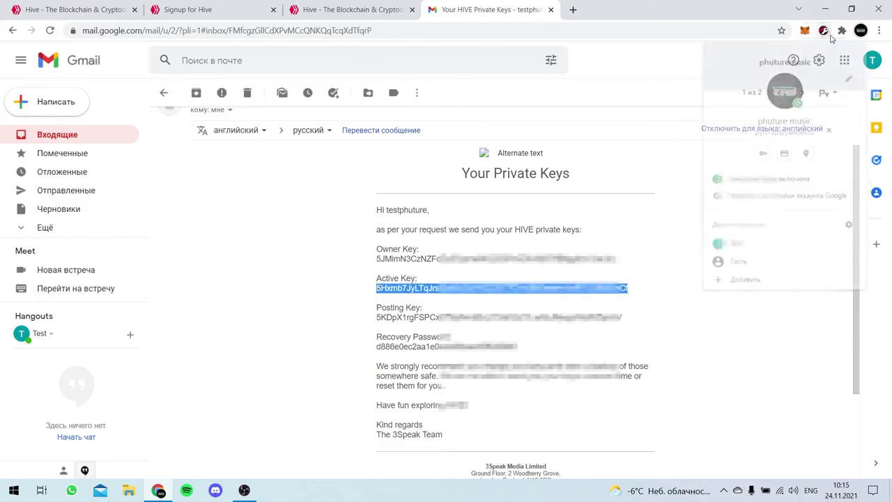
pyautogui.click(806, 101)
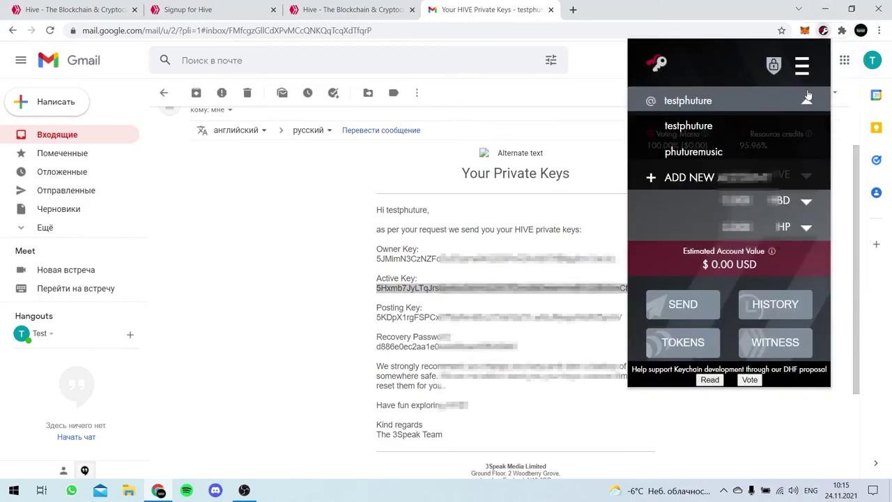
pyautogui.click(807, 99)
pyautogui.click(802, 66)
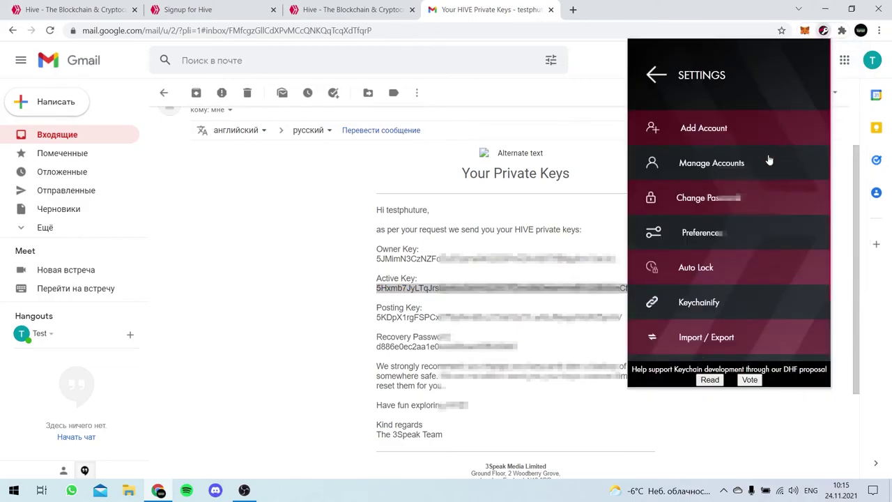
pyautogui.click(747, 171)
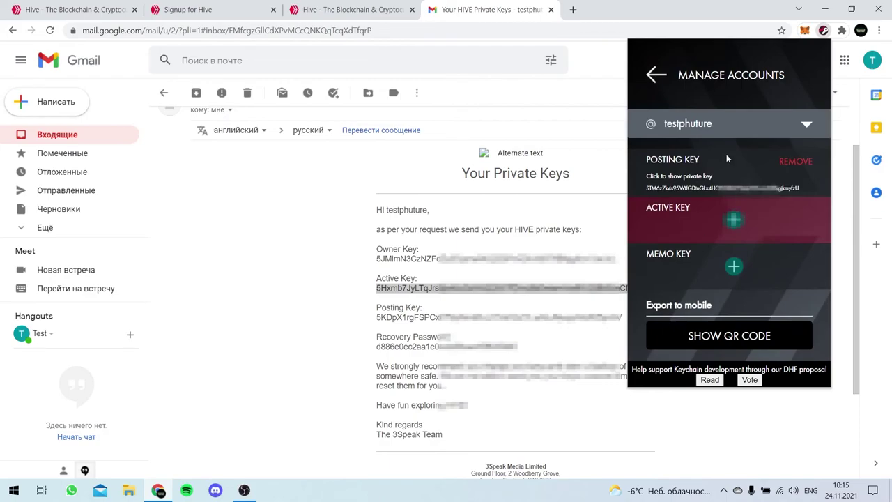
pyautogui.click(702, 218)
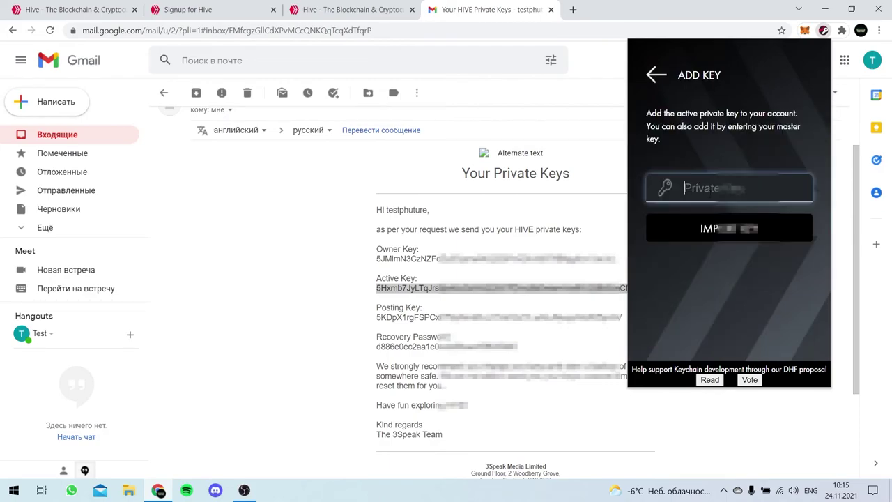
pyautogui.hotkey('ctrl', 'v')
pyautogui.click(712, 232)
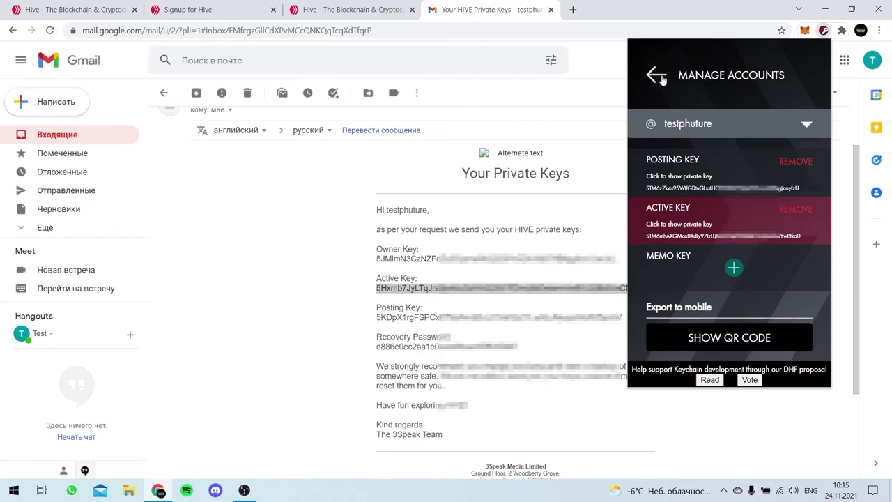
# - Close the Keychain popup and reopen the wallet to the new account's balance overview
pyautogui.click(657, 75)
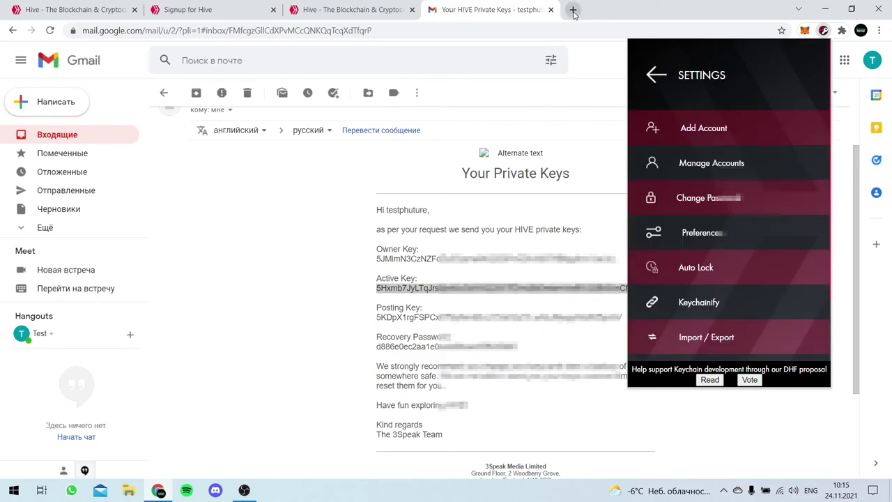
pyautogui.click(573, 12)
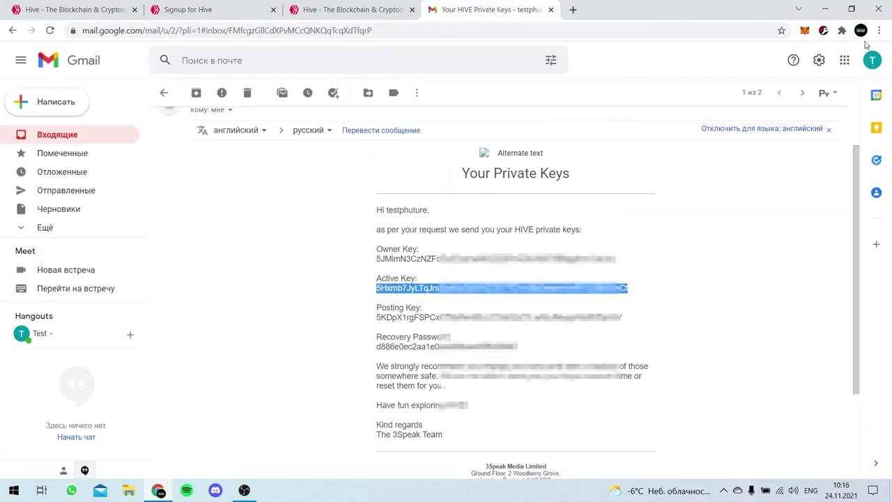
pyautogui.click(861, 31)
pyautogui.click(860, 31)
pyautogui.click(824, 31)
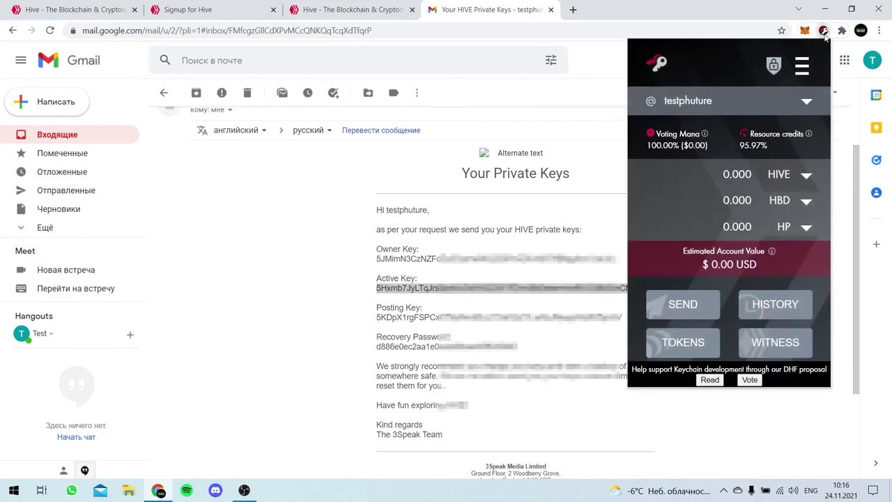